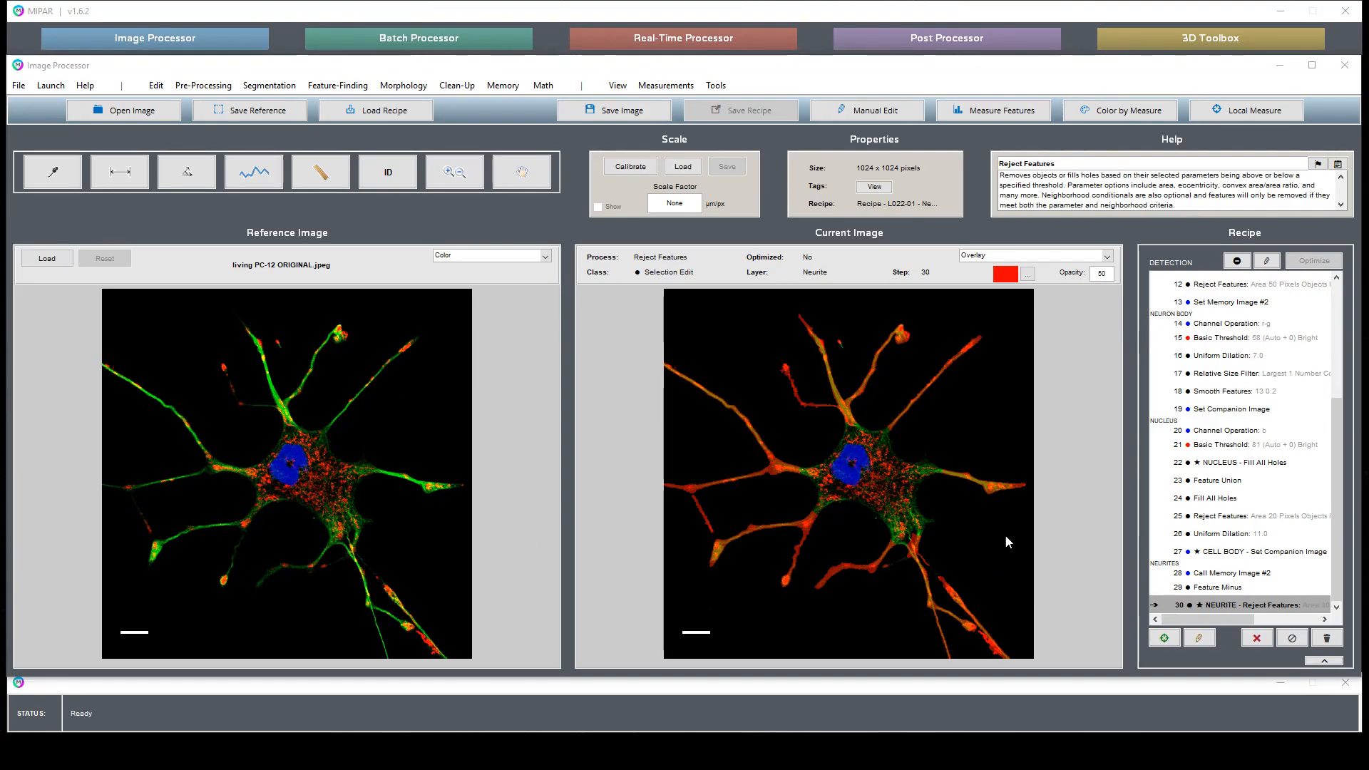
# - Display the cell body result at recipe step 27 and look through the full list of recipe steps
pyautogui.click(1302, 555)
pyautogui.scroll(3, 1302, 556)
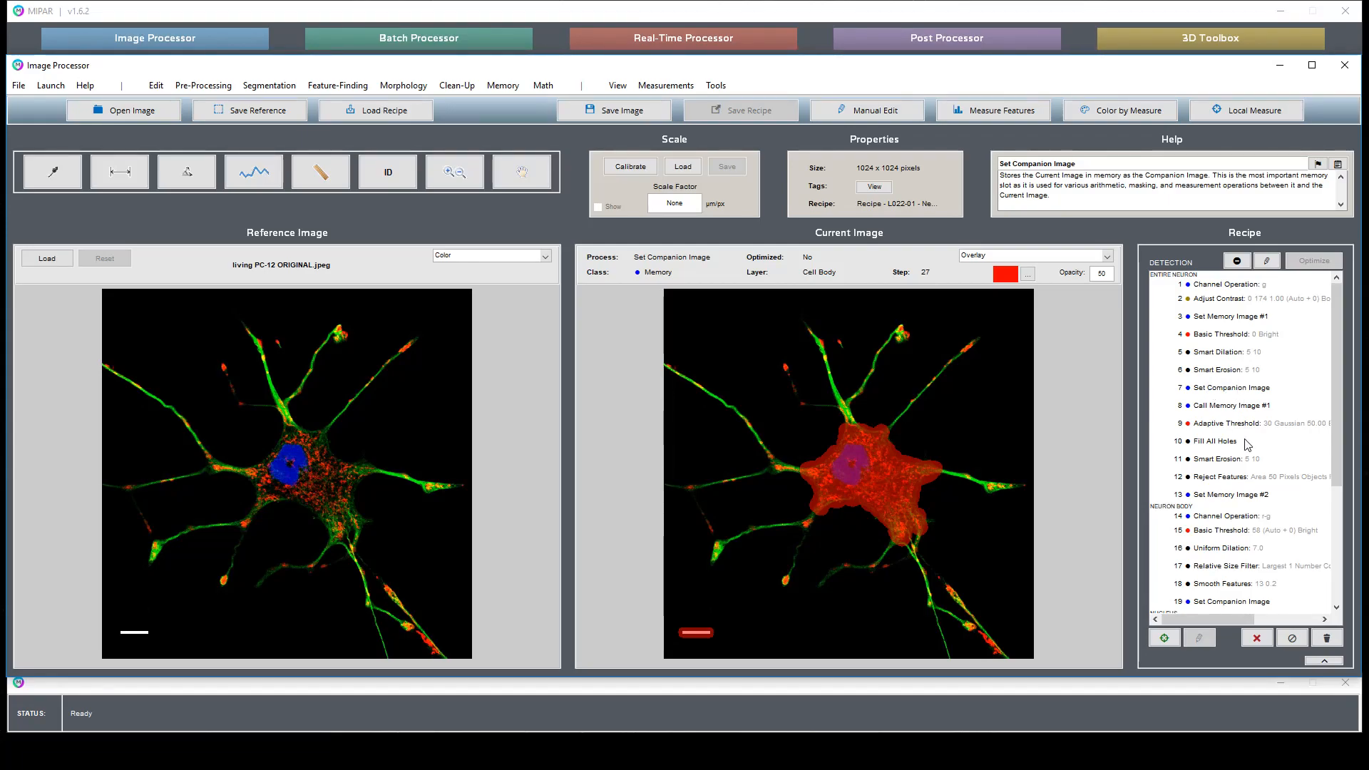
pyautogui.scroll(-3, 1248, 444)
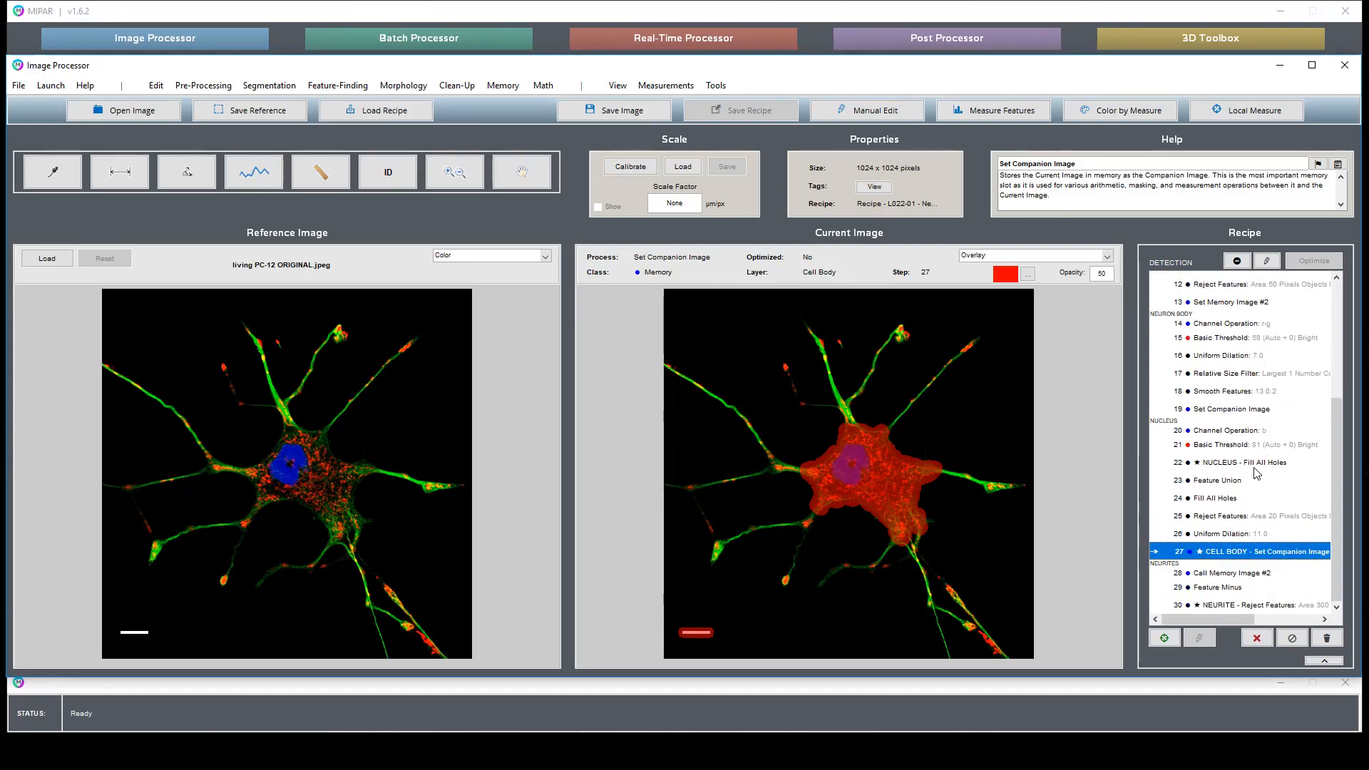
pyautogui.scroll(2, 1258, 485)
pyautogui.scroll(-2, 1267, 507)
pyautogui.scroll(3, 1271, 504)
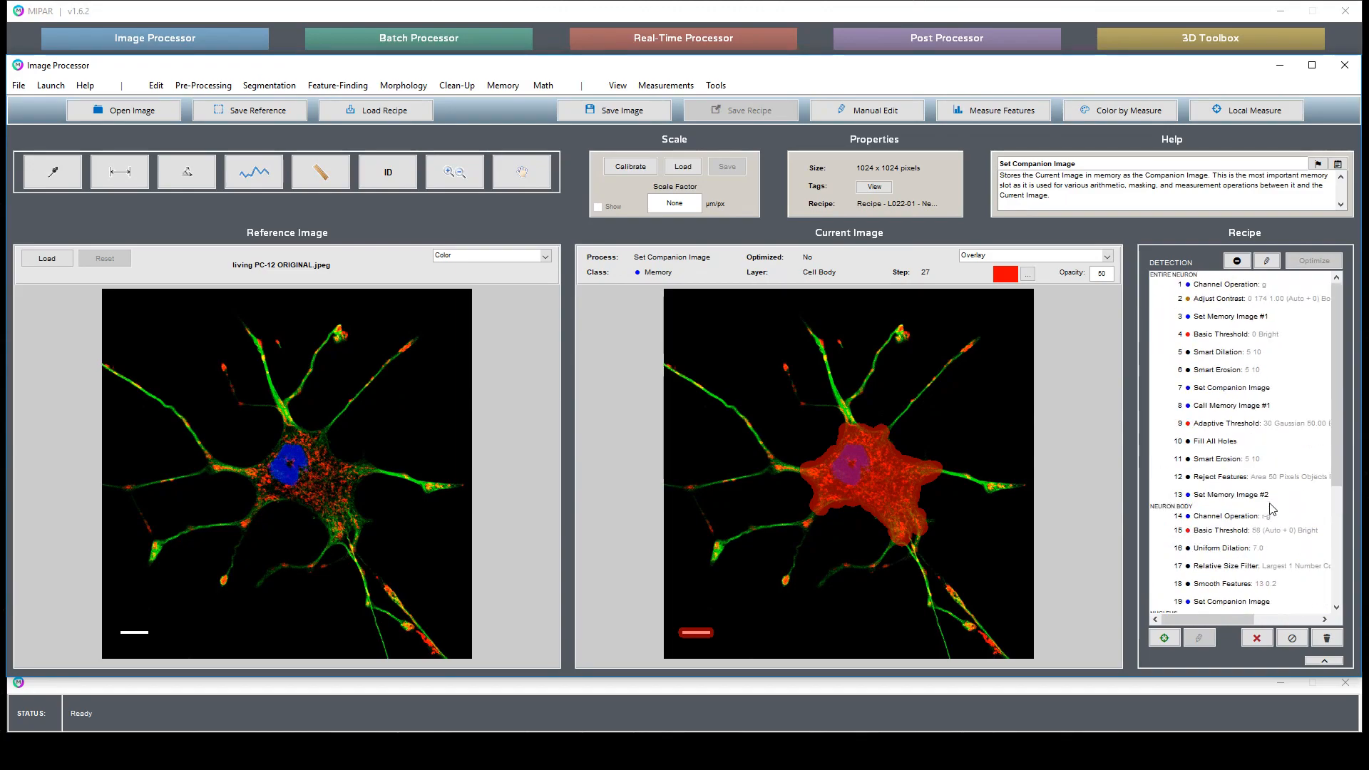
# - Preview the main recipe results in turn: entire neuron (step 13), neuron body (step 19), nucleus (step 22) and neurites (step 30)
pyautogui.click(1235, 495)
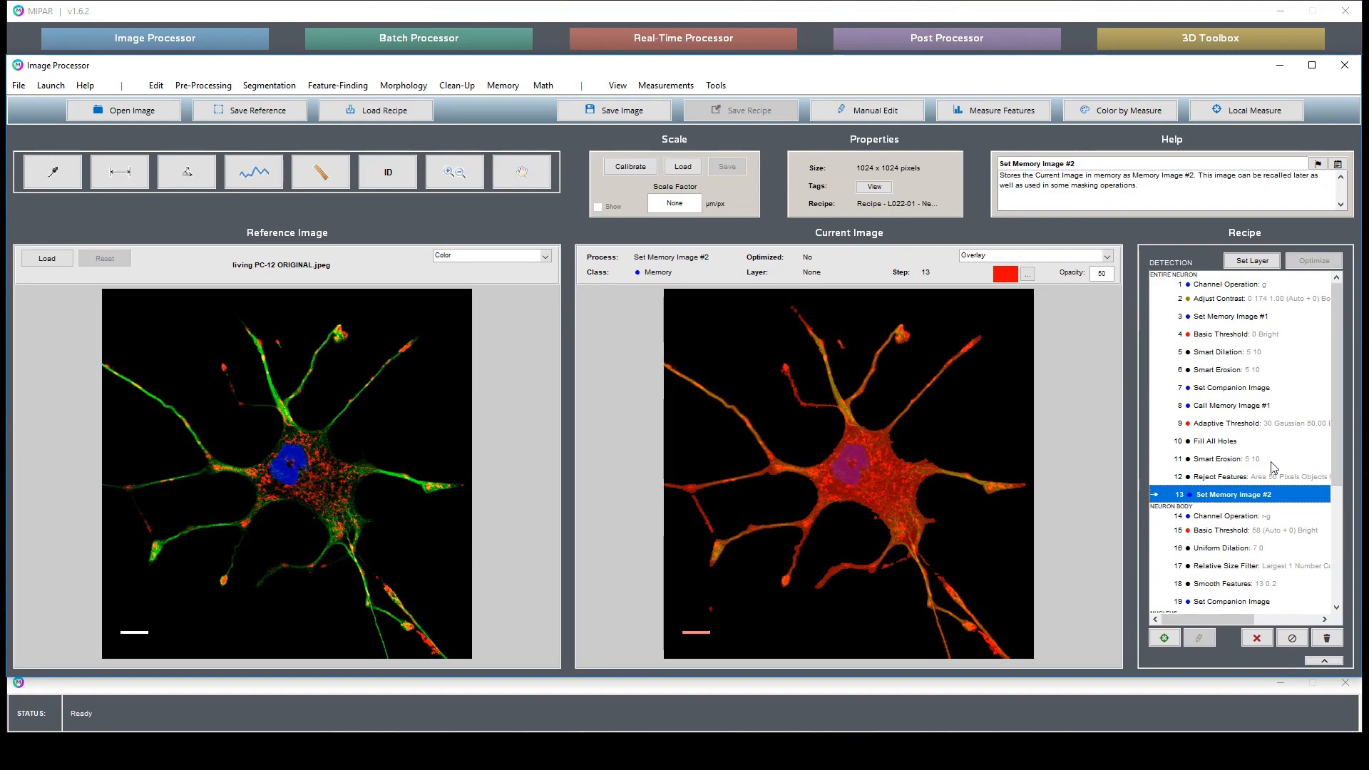
pyautogui.scroll(-3, 1274, 466)
pyautogui.click(1228, 442)
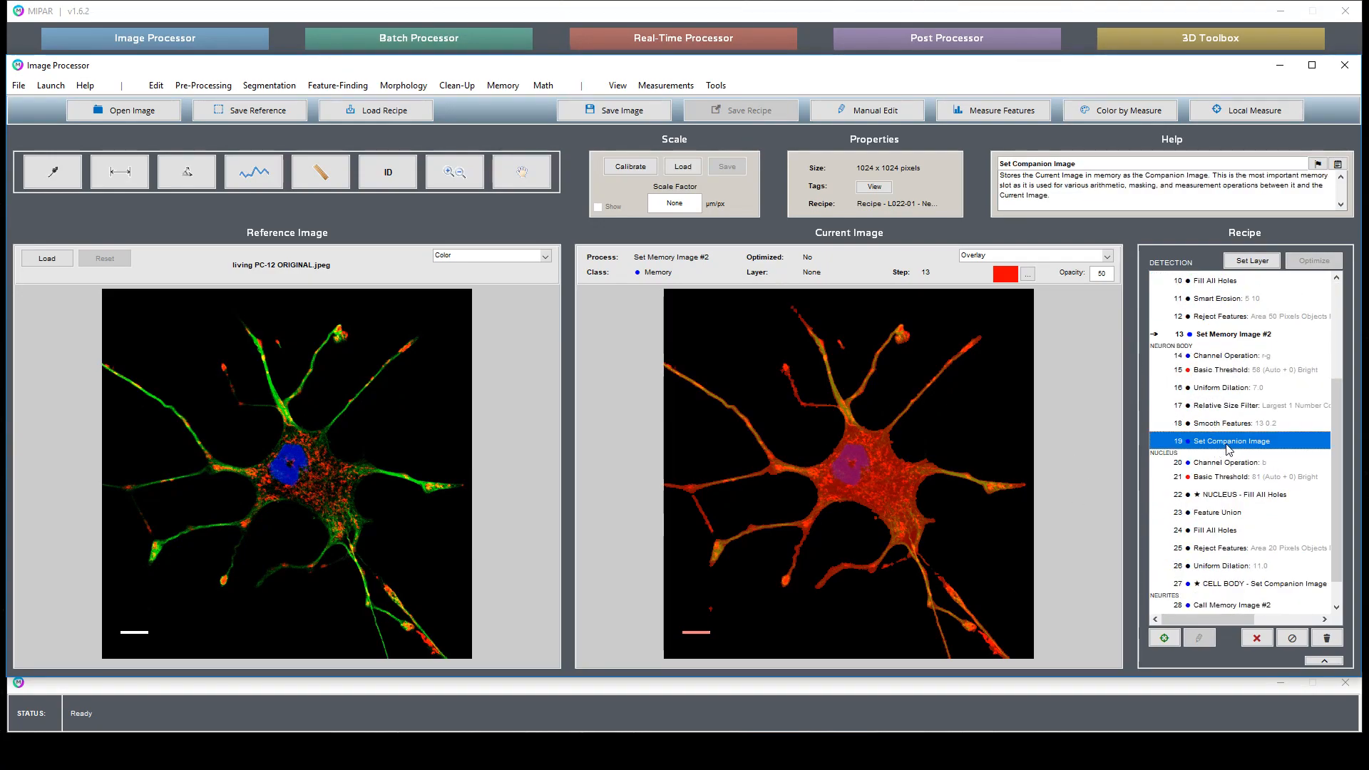
pyautogui.scroll(-1, 1292, 508)
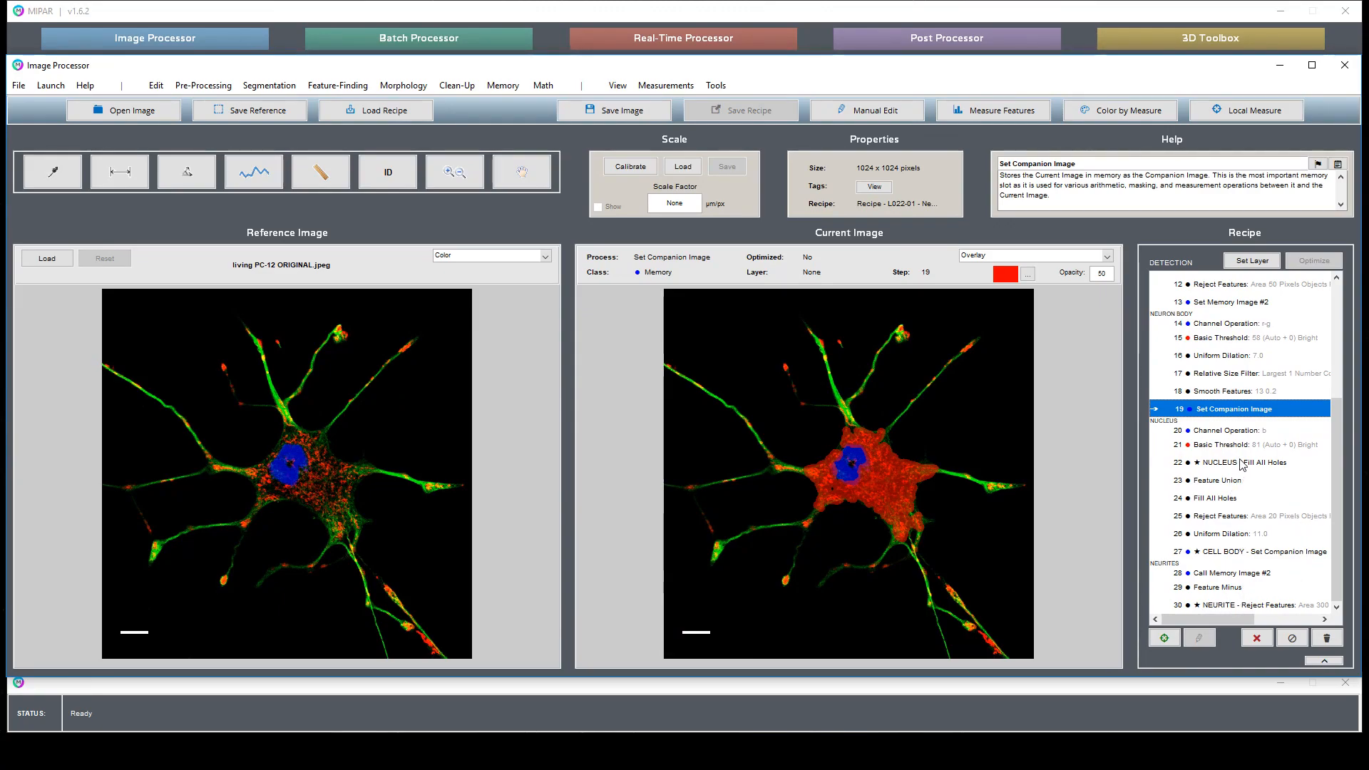
pyautogui.click(1170, 462)
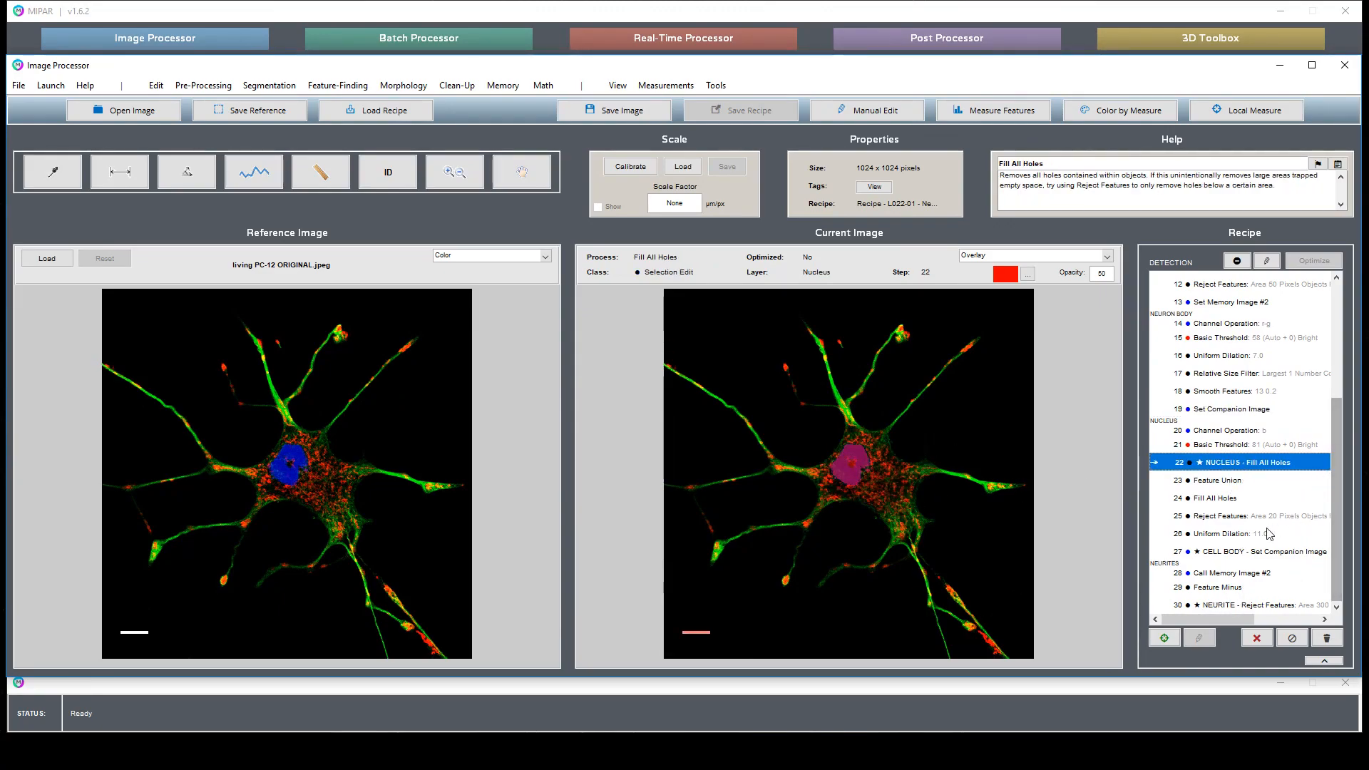
pyautogui.click(1248, 605)
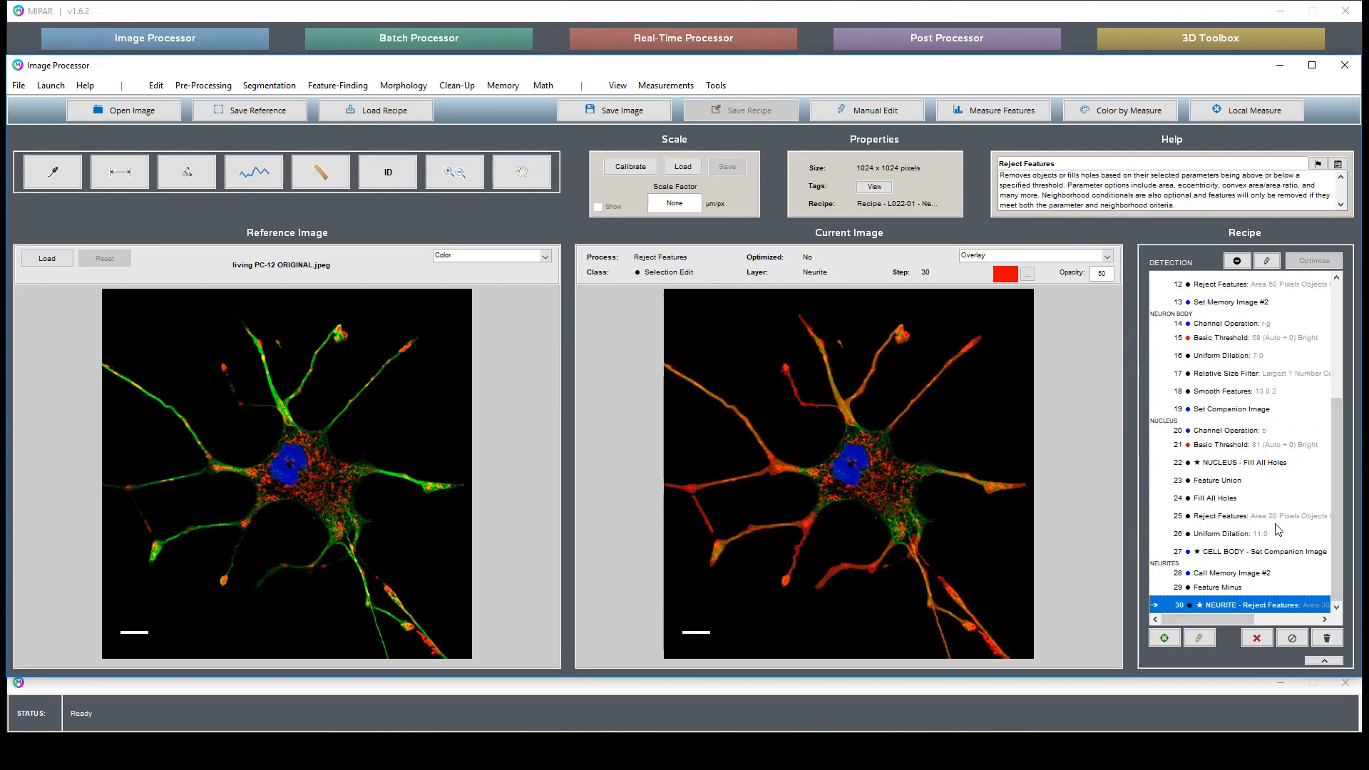
# - Review the Entire Neuron section's step 13 result and its Basic Threshold, Smart Dilation, Smart Erosion and memory steps 4 to 8
pyautogui.scroll(3, 1269, 539)
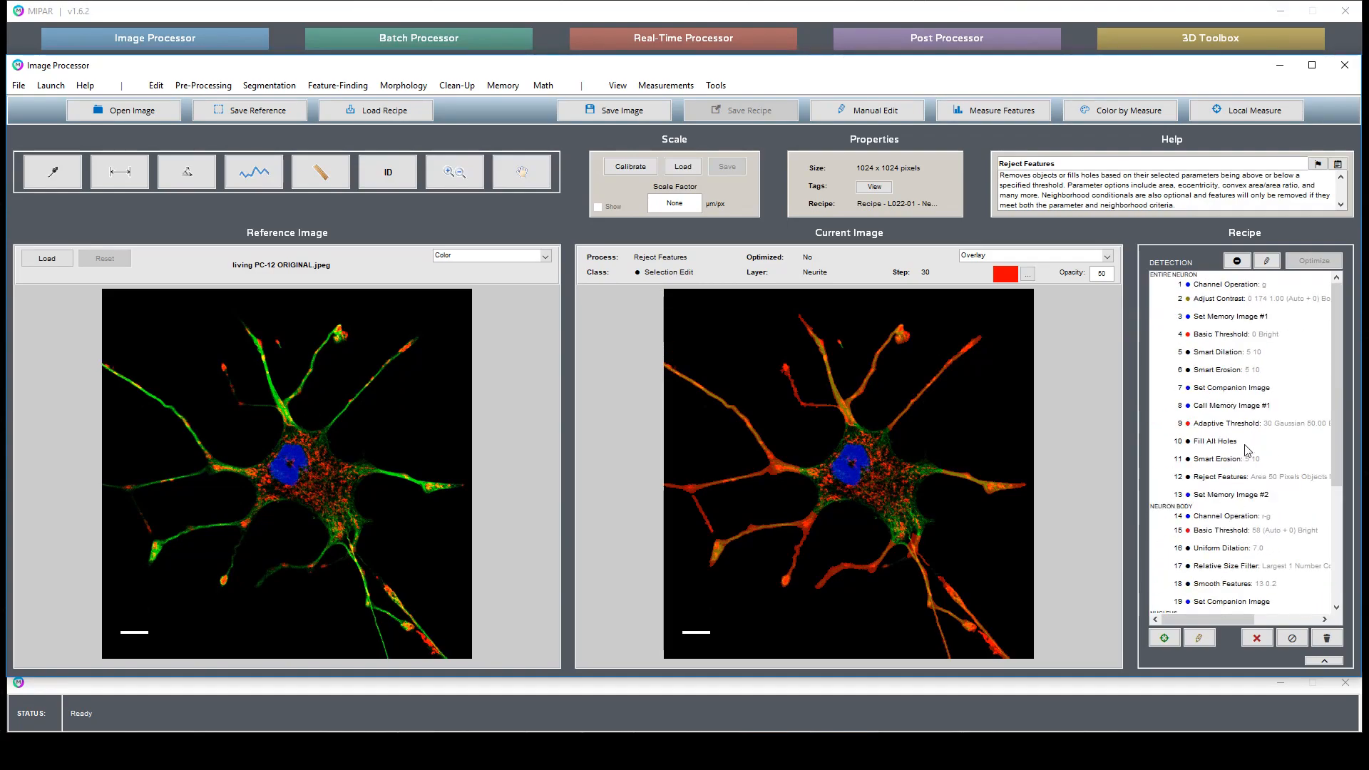
pyautogui.click(1218, 496)
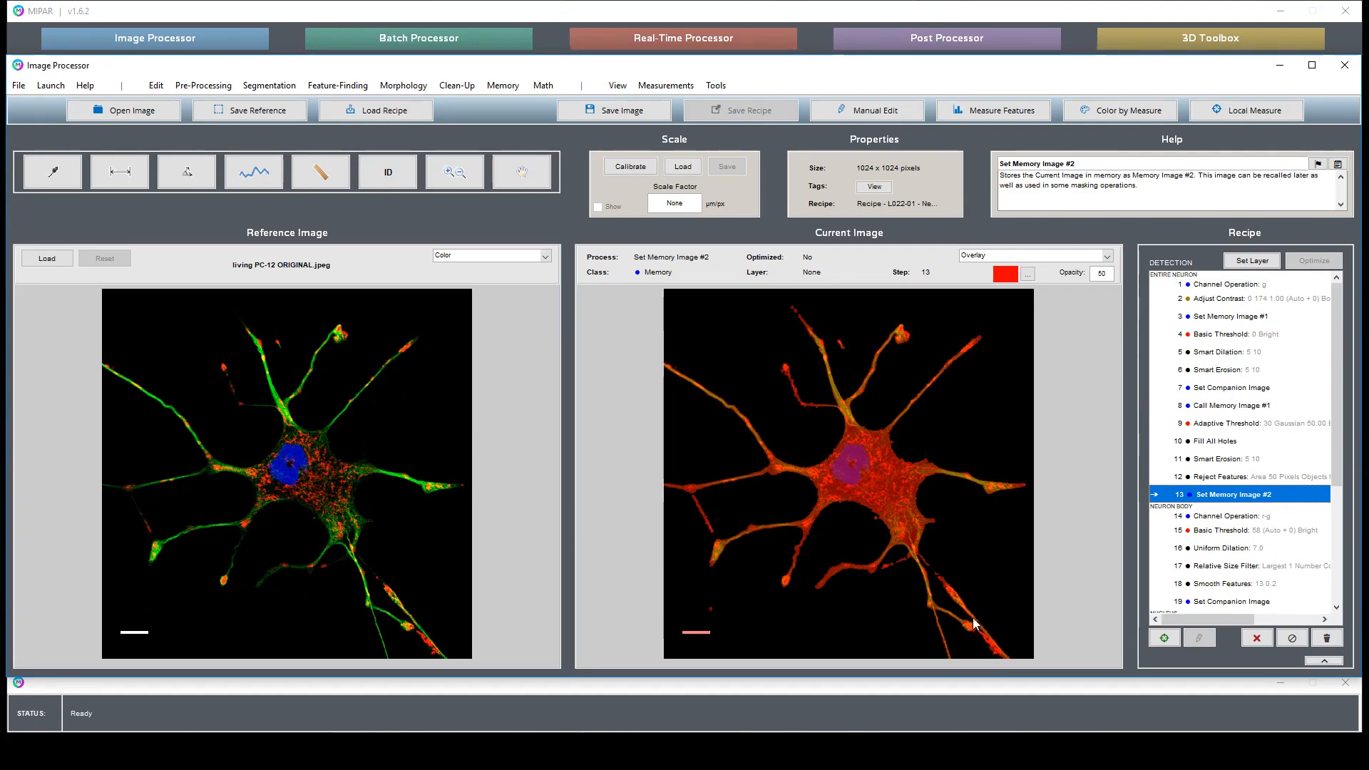
pyautogui.click(1226, 335)
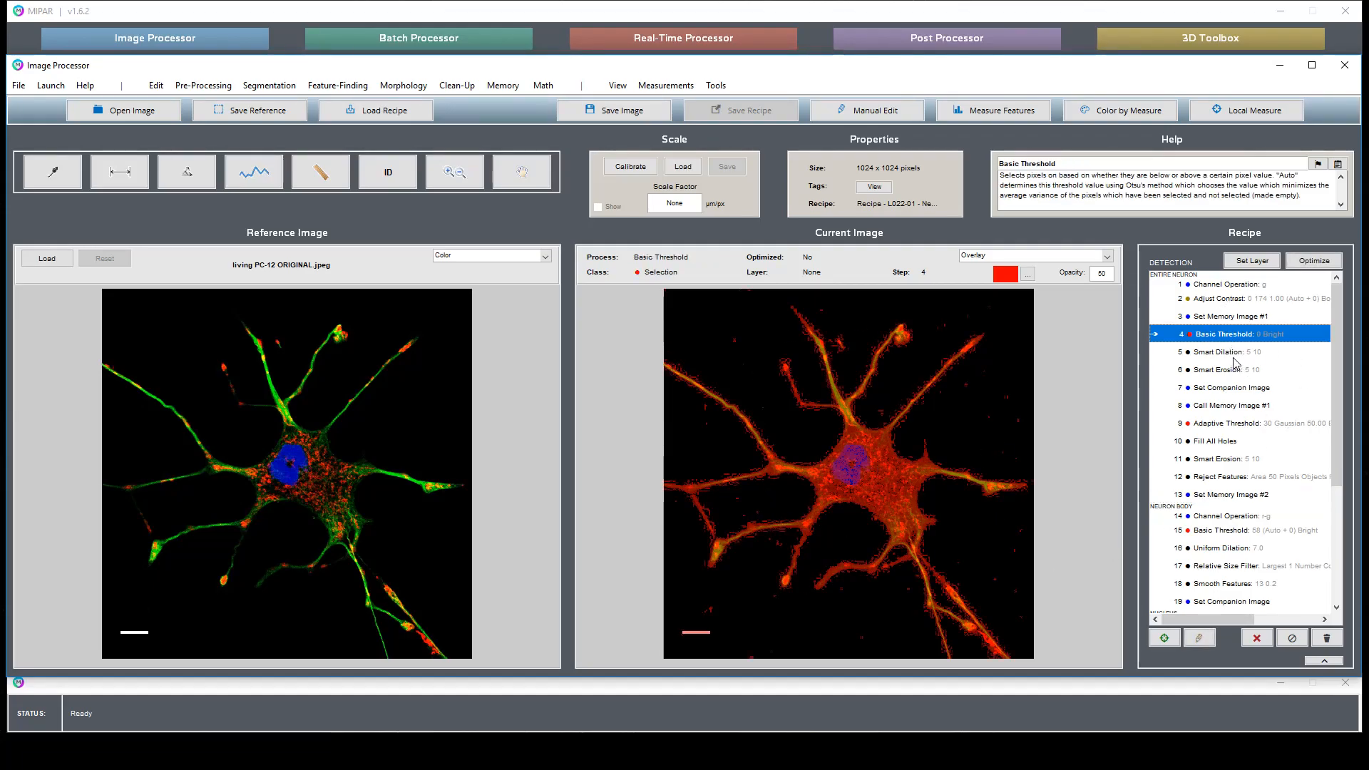
pyautogui.click(1234, 356)
pyautogui.click(1241, 373)
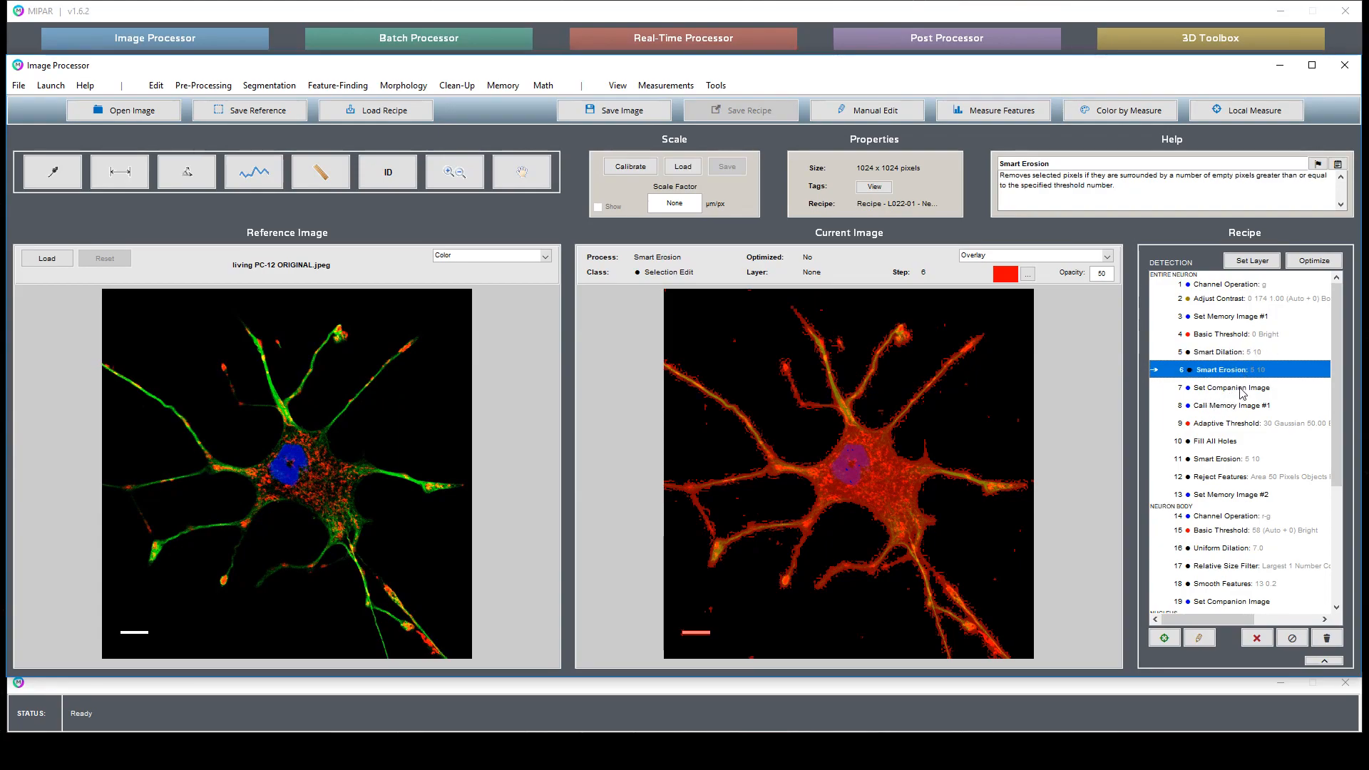
pyautogui.click(1241, 389)
pyautogui.click(1241, 407)
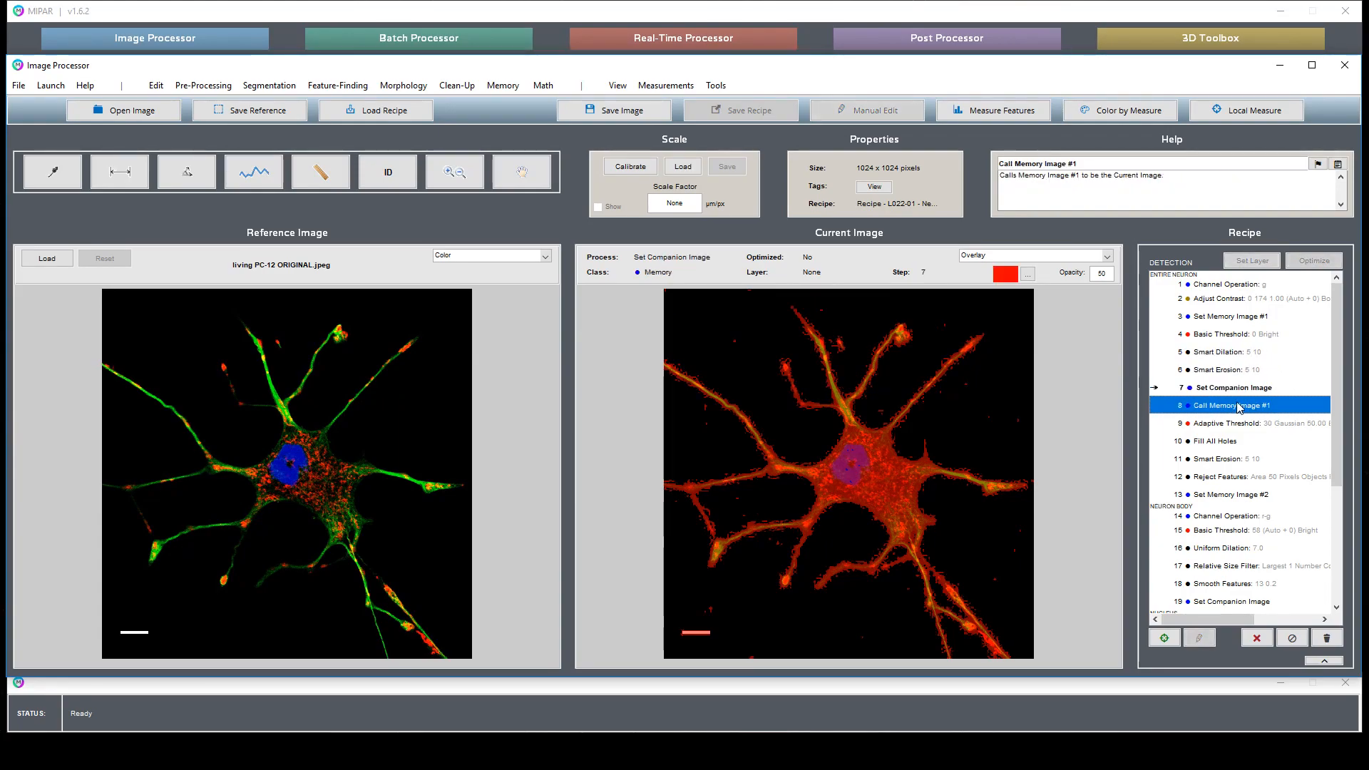
# - Preview the Entire Neuron section from Adaptive Threshold (step 9) through hole filling, erosion and feature rejection to Set Memory Image #2
pyautogui.click(1242, 425)
pyautogui.scroll(-2, 1241, 428)
pyautogui.click(1225, 335)
pyautogui.click(1234, 355)
pyautogui.click(1248, 372)
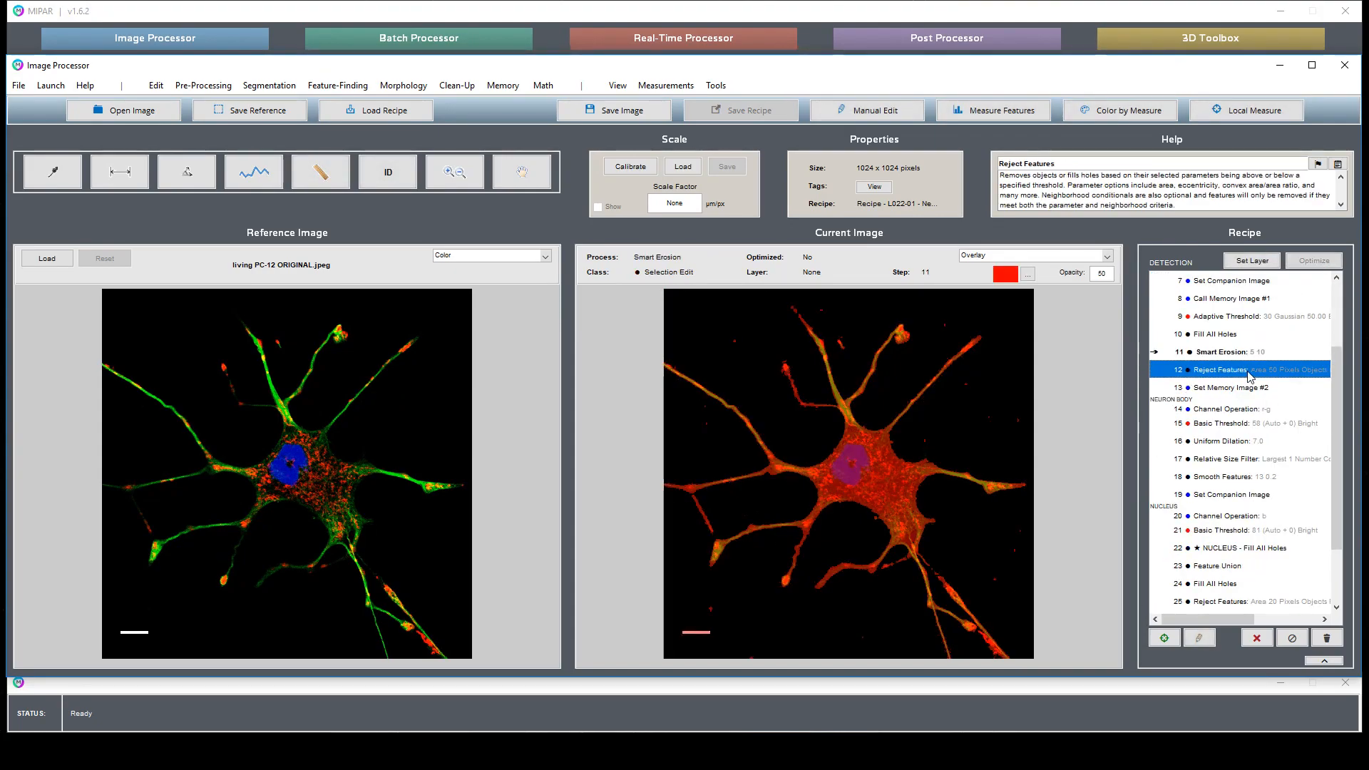
pyautogui.click(1244, 388)
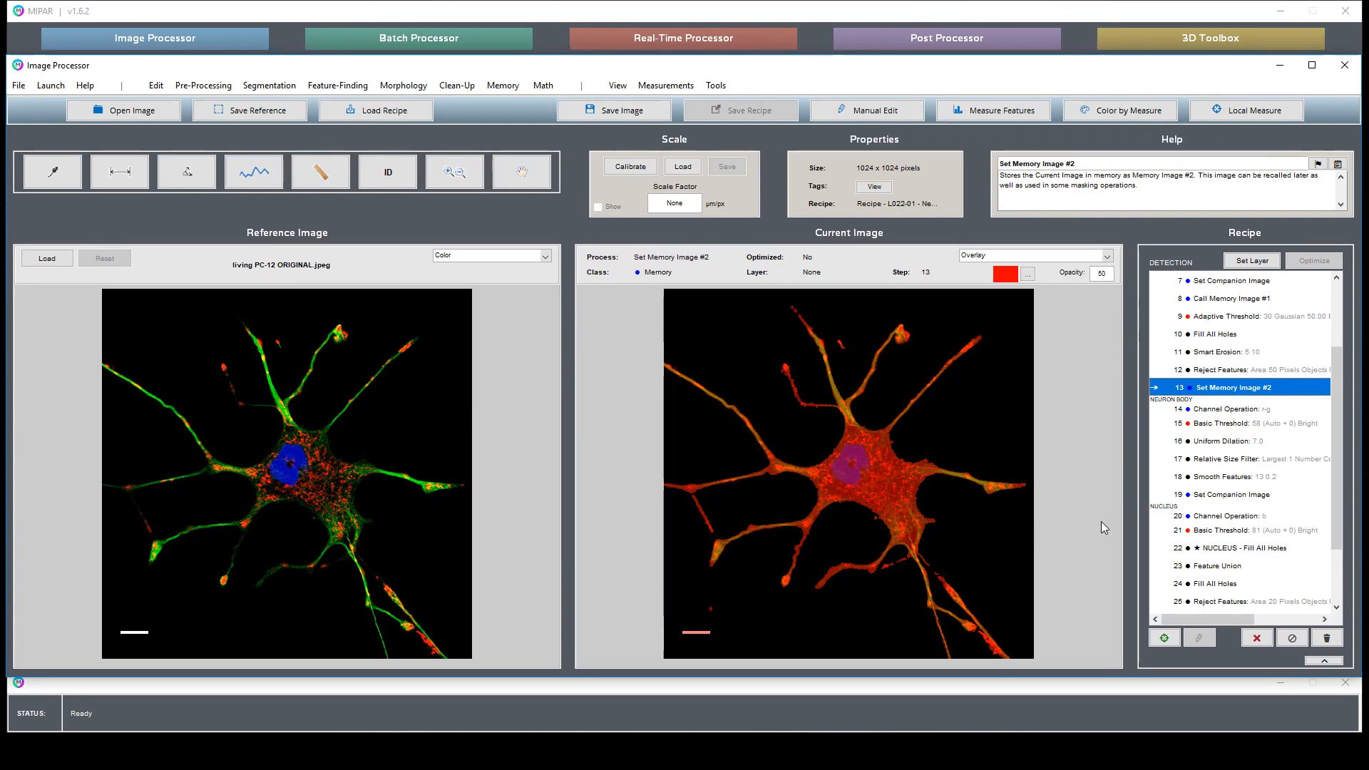
# - Preview the Neuron Body section's first operations, from Channel Operation (step 14) to Relative Size Filter (step 17)
pyautogui.click(1273, 411)
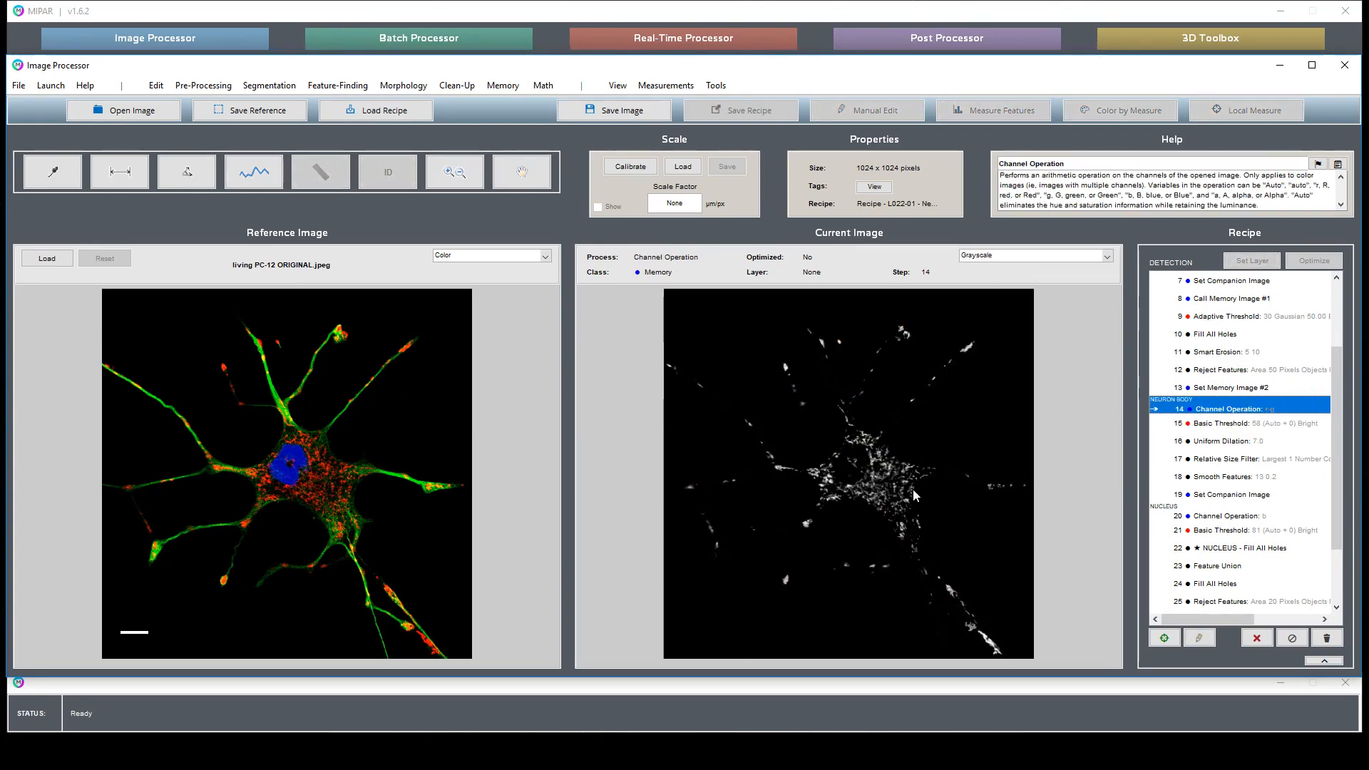
pyautogui.click(1229, 425)
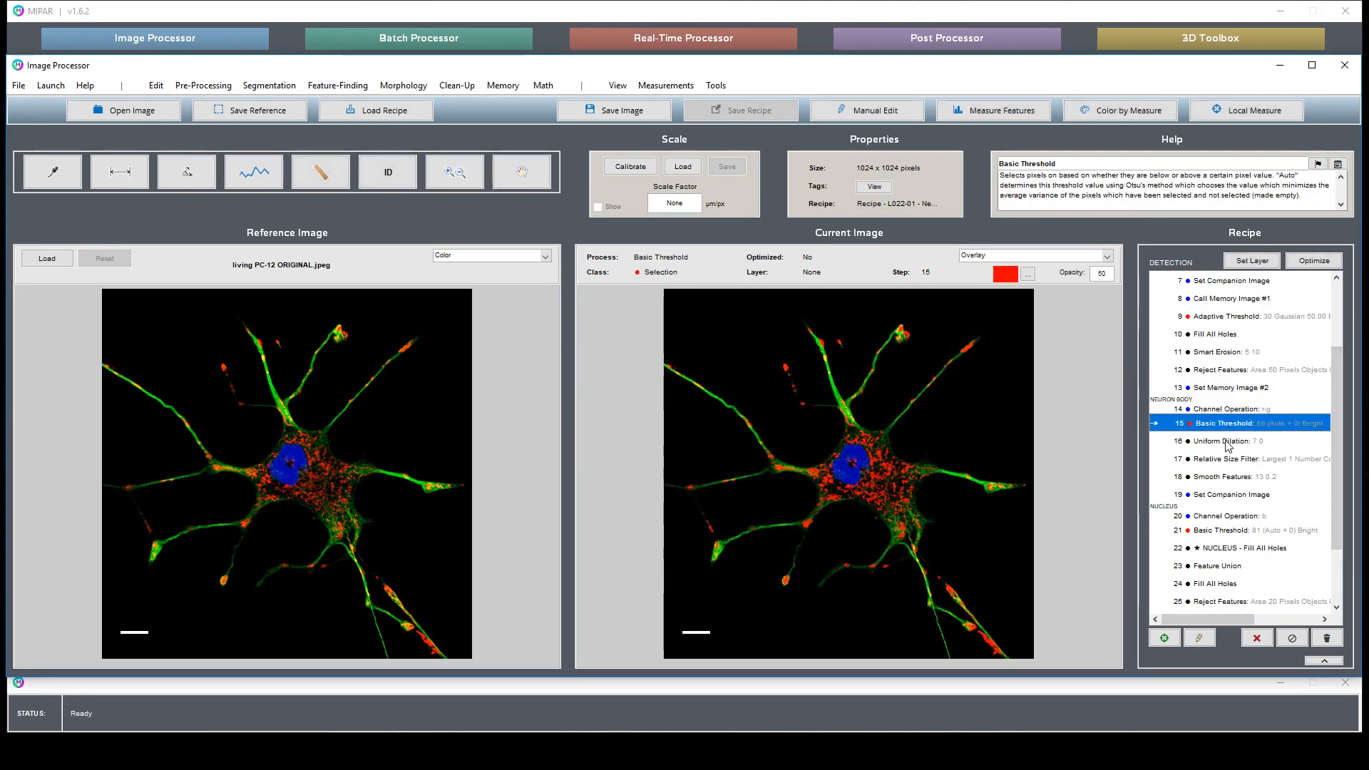
pyautogui.click(1227, 443)
pyautogui.click(1239, 464)
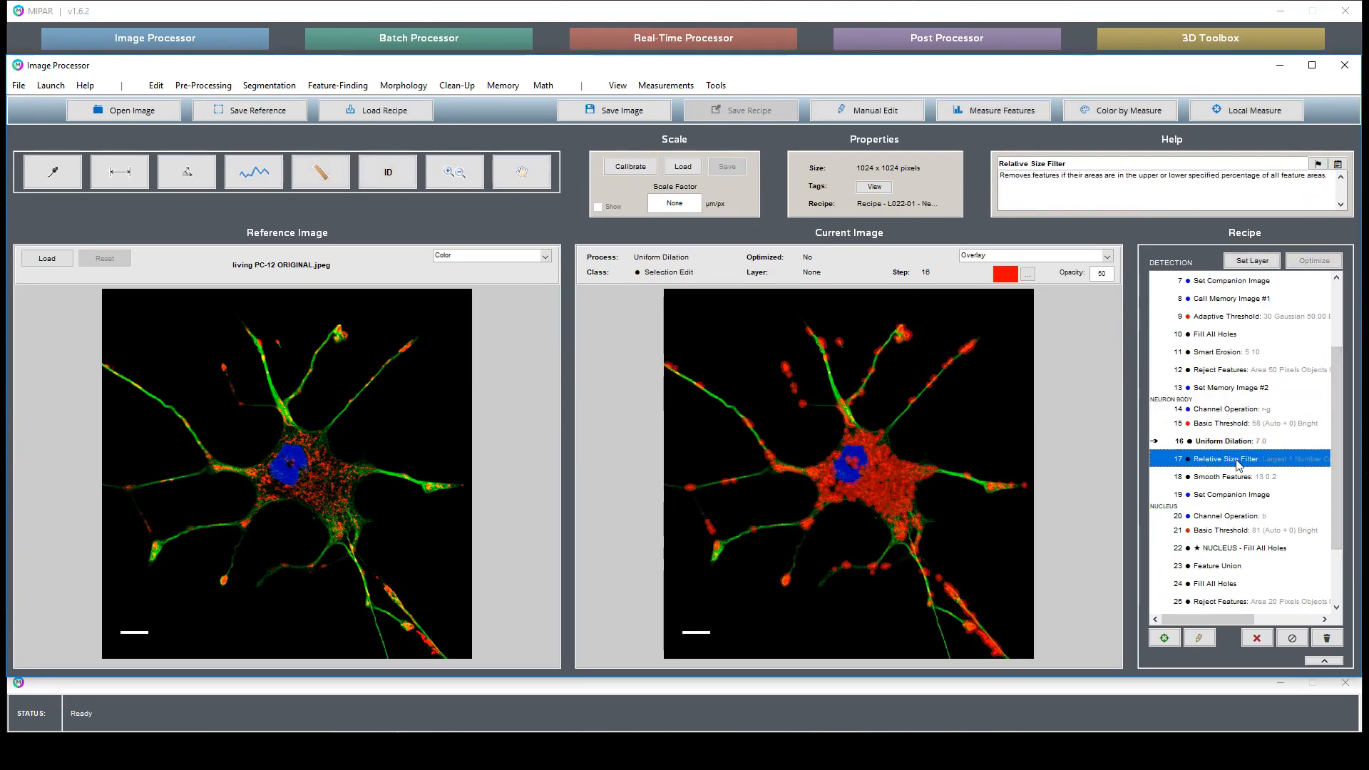
# - Walk through the Neuron Body section again from Channel Operation (step 14) to Set Companion Image (step 19), including Smooth Features
pyautogui.click(1256, 410)
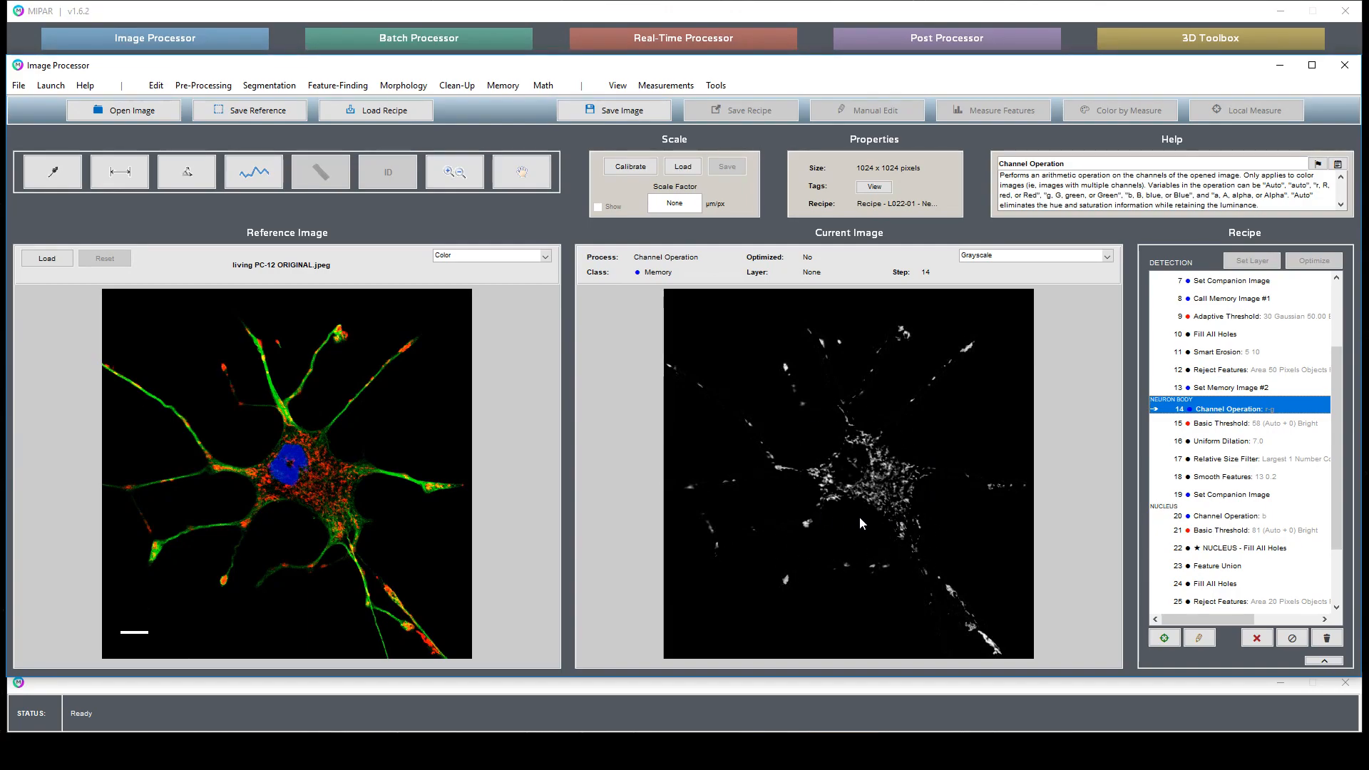
pyautogui.click(1249, 425)
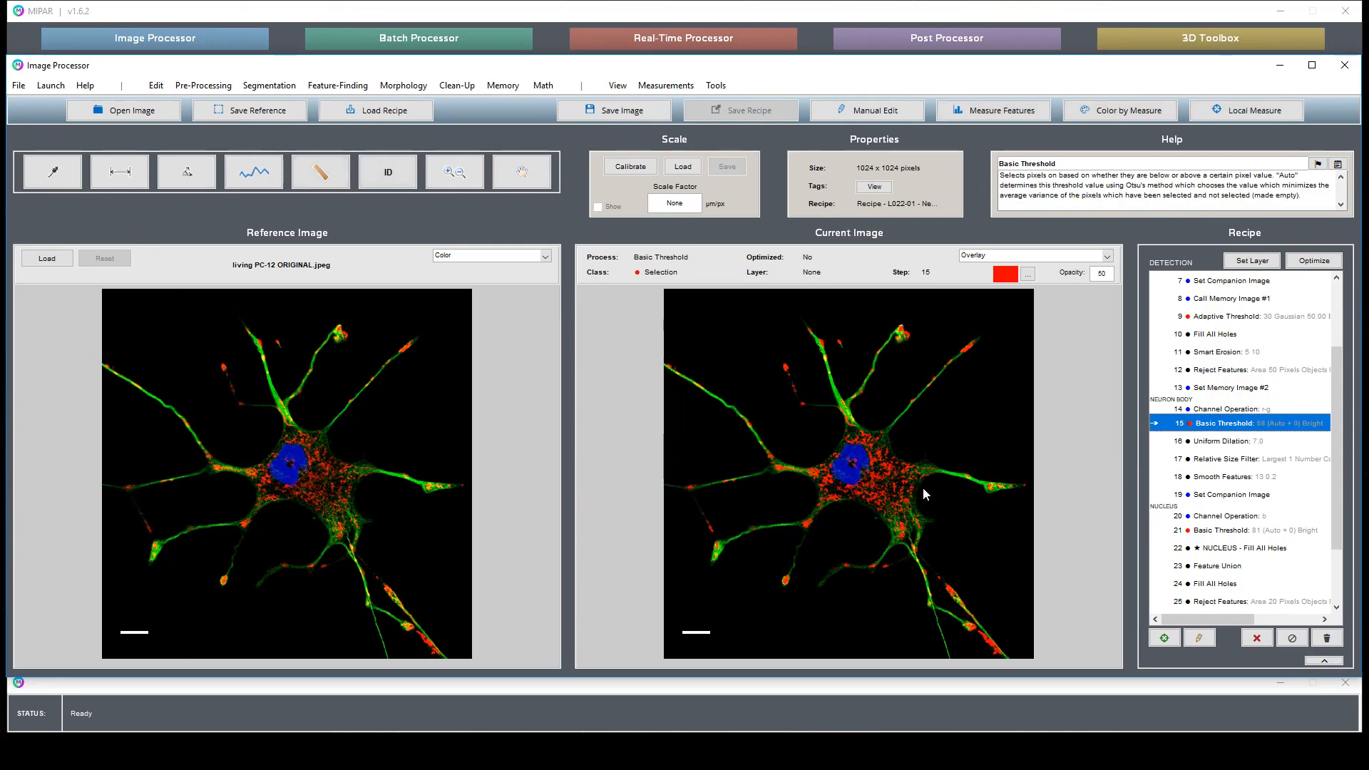
pyautogui.click(1248, 444)
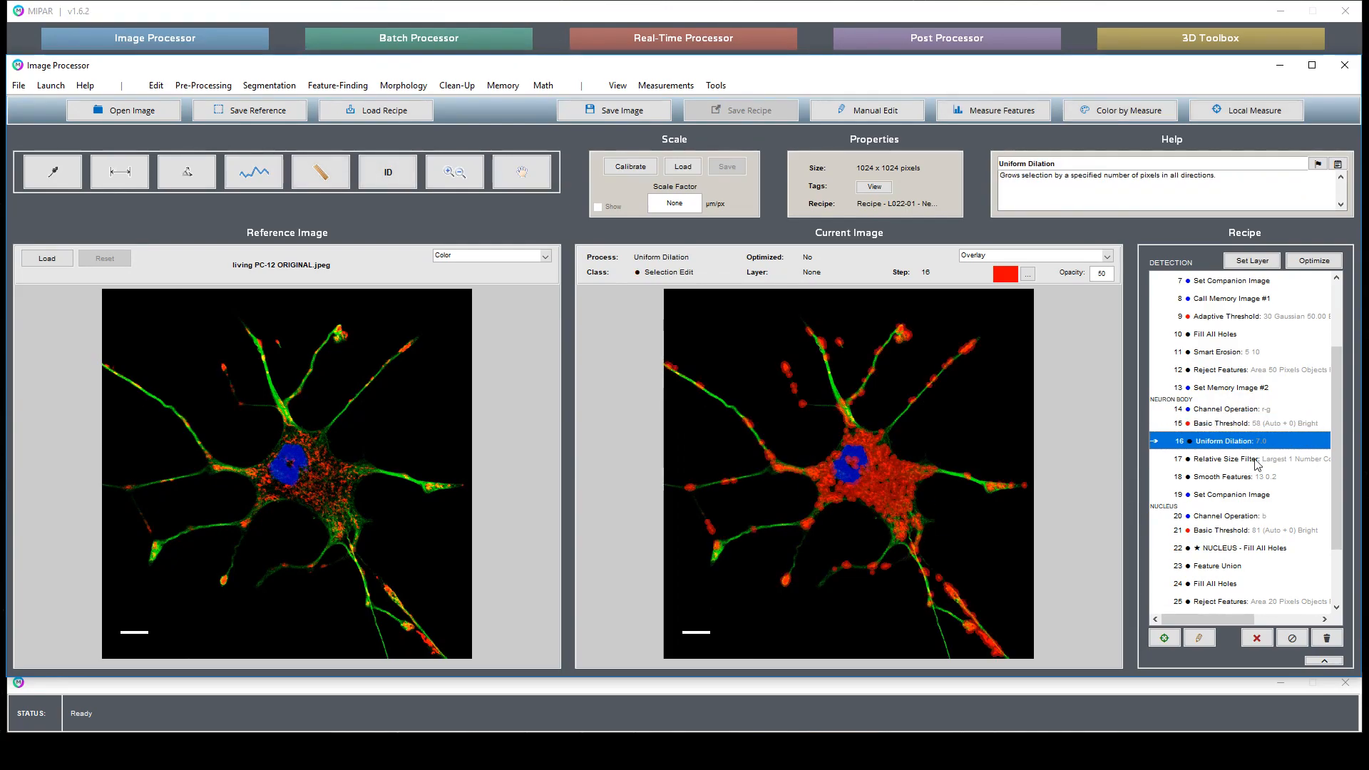
pyautogui.click(1248, 460)
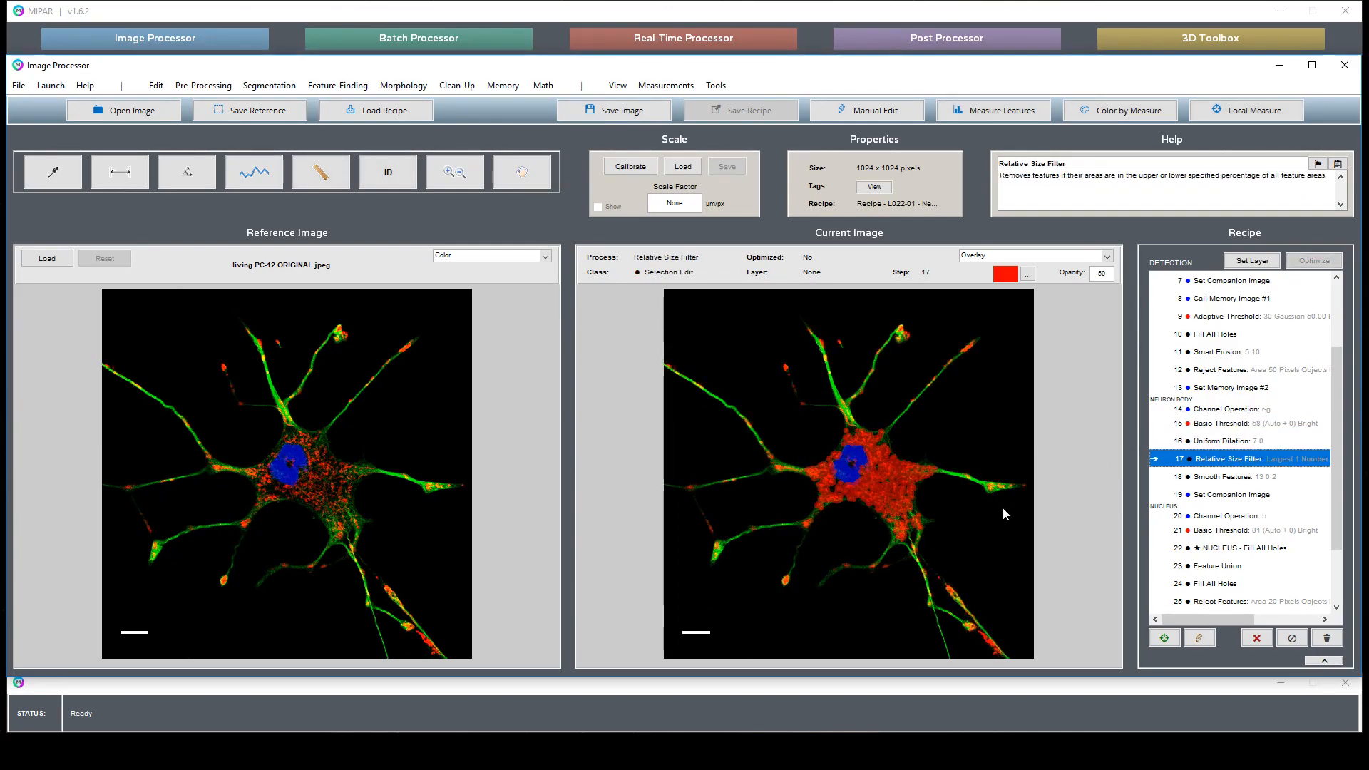
pyautogui.click(1254, 477)
pyautogui.click(1274, 497)
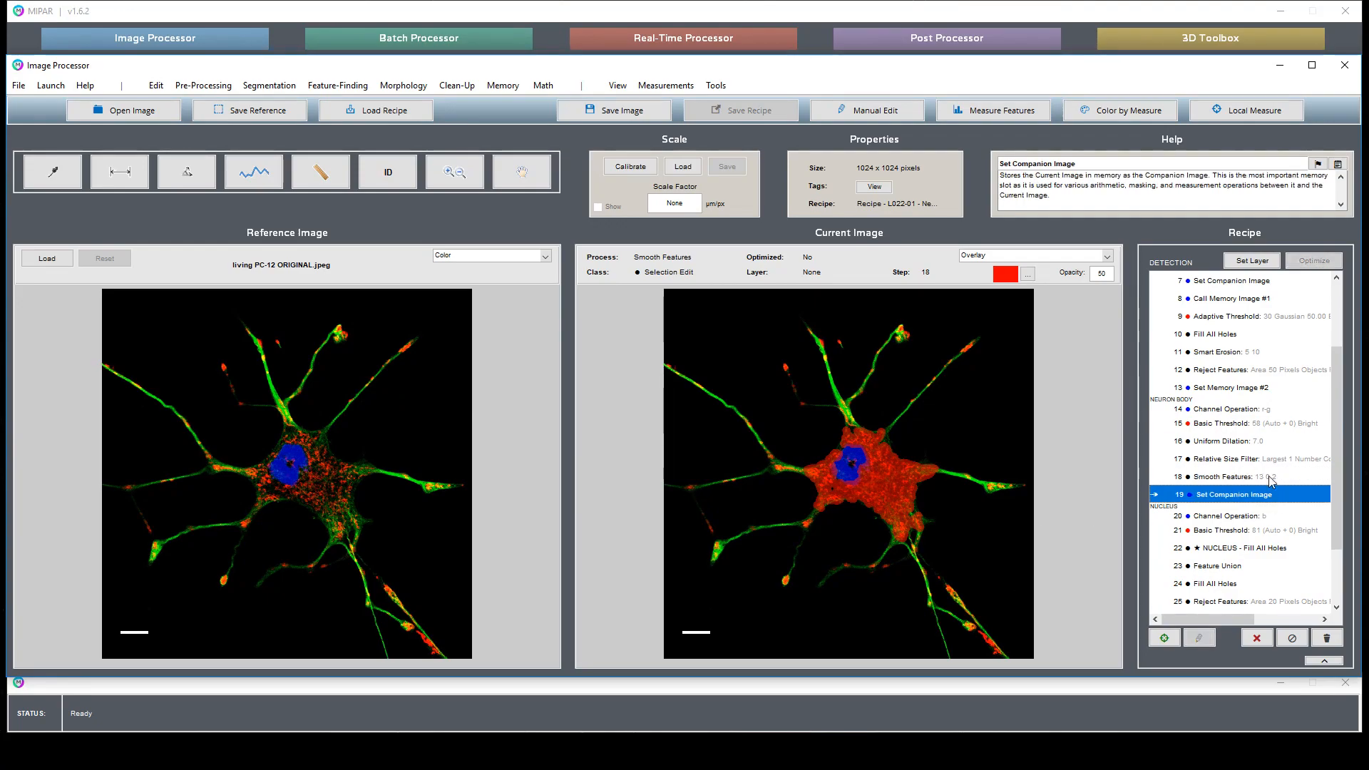
# - Preview the Nucleus section's Channel Operation, Basic Threshold and Fill All Holes results, plus the Feature Union at step 23
pyautogui.scroll(-1, 1269, 499)
pyautogui.click(1246, 464)
pyautogui.click(1238, 479)
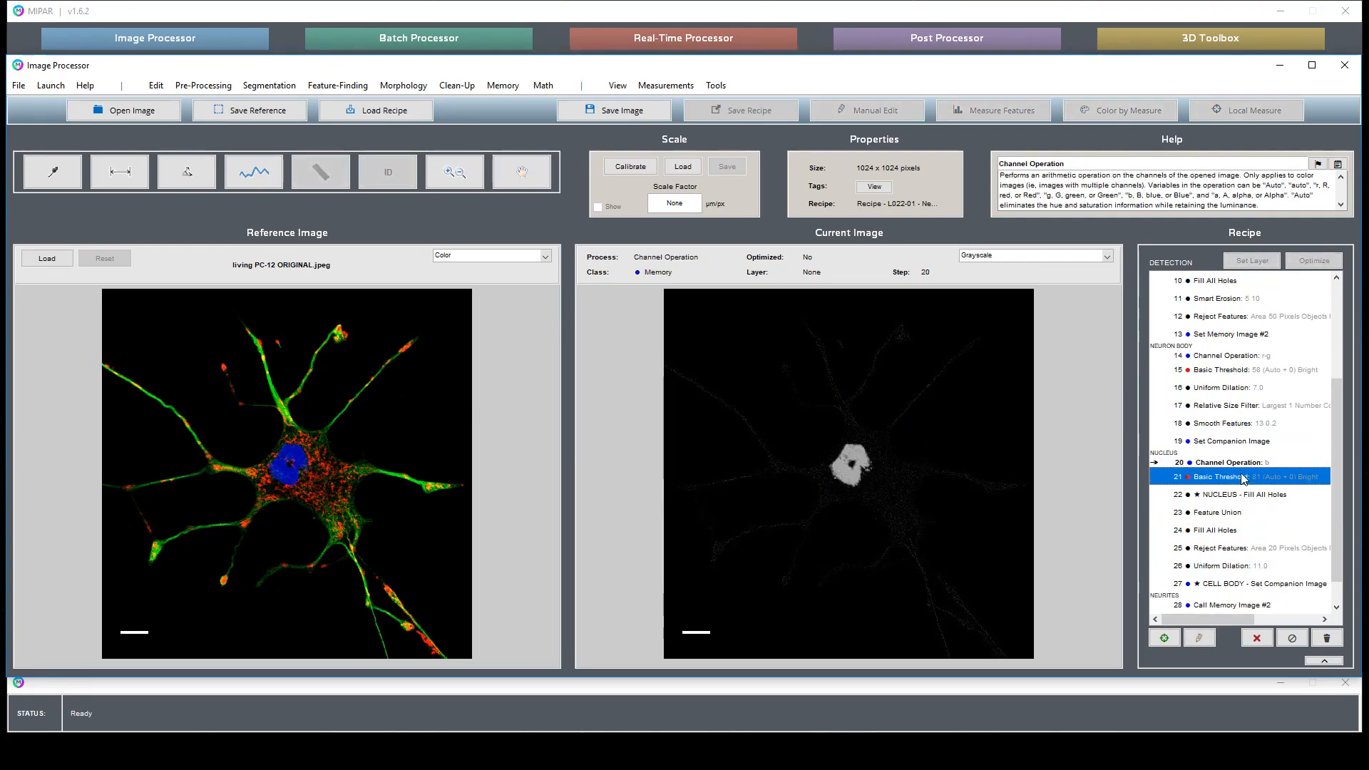
pyautogui.click(1256, 497)
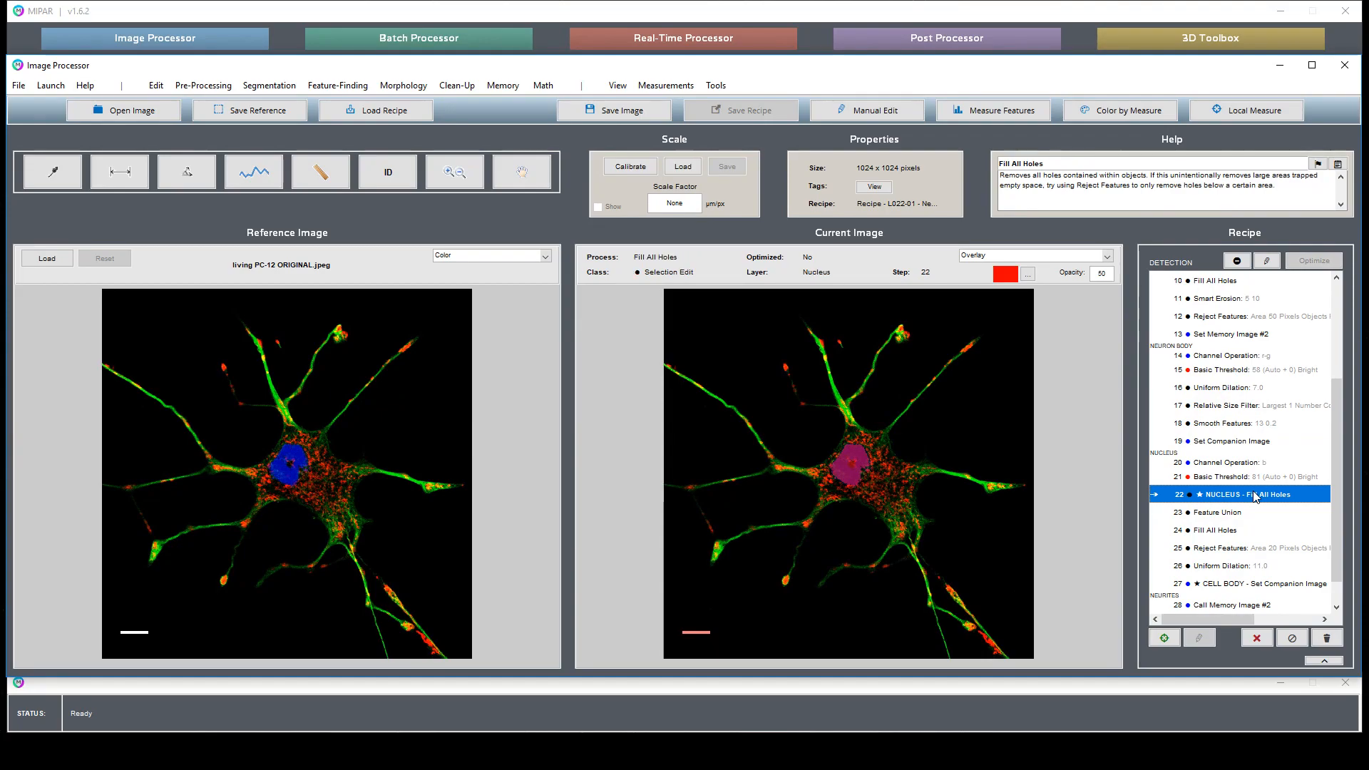
pyautogui.scroll(-1, 1197, 499)
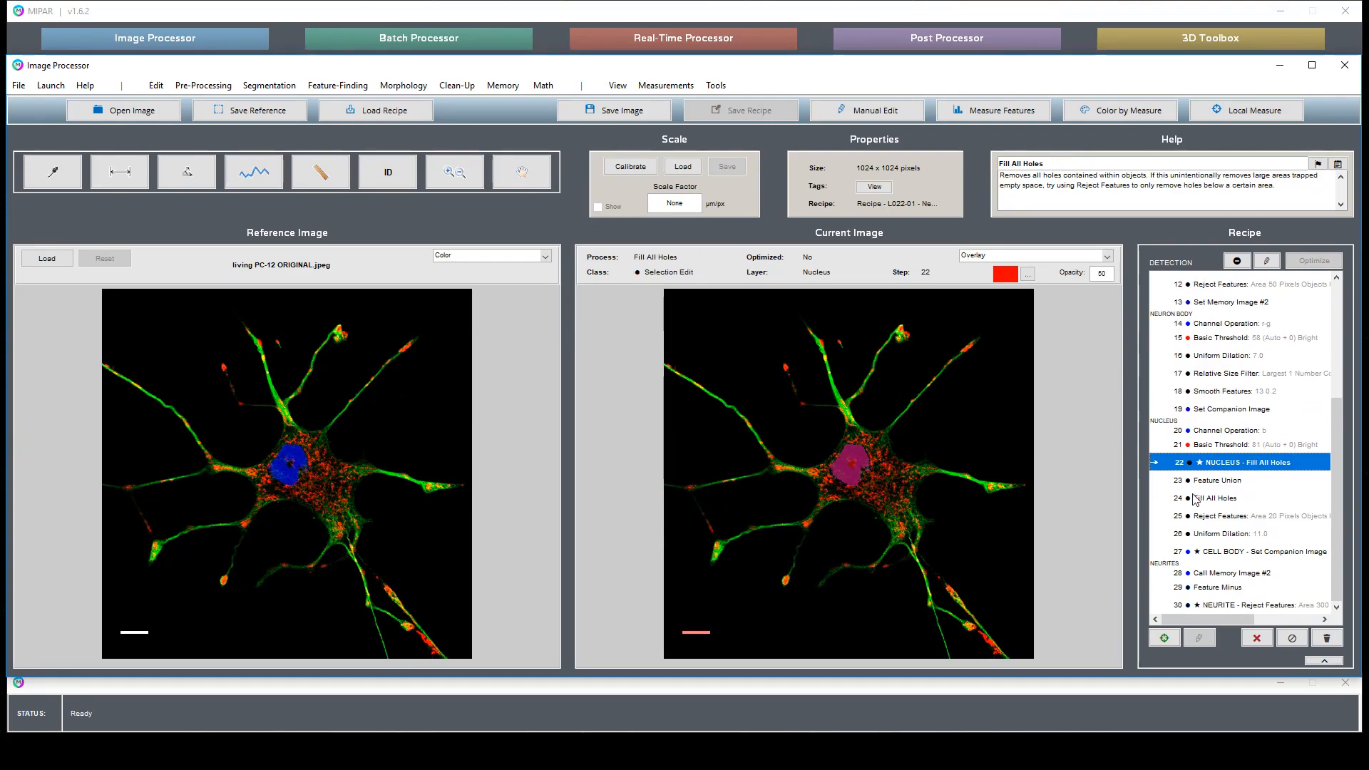
pyautogui.click(1242, 481)
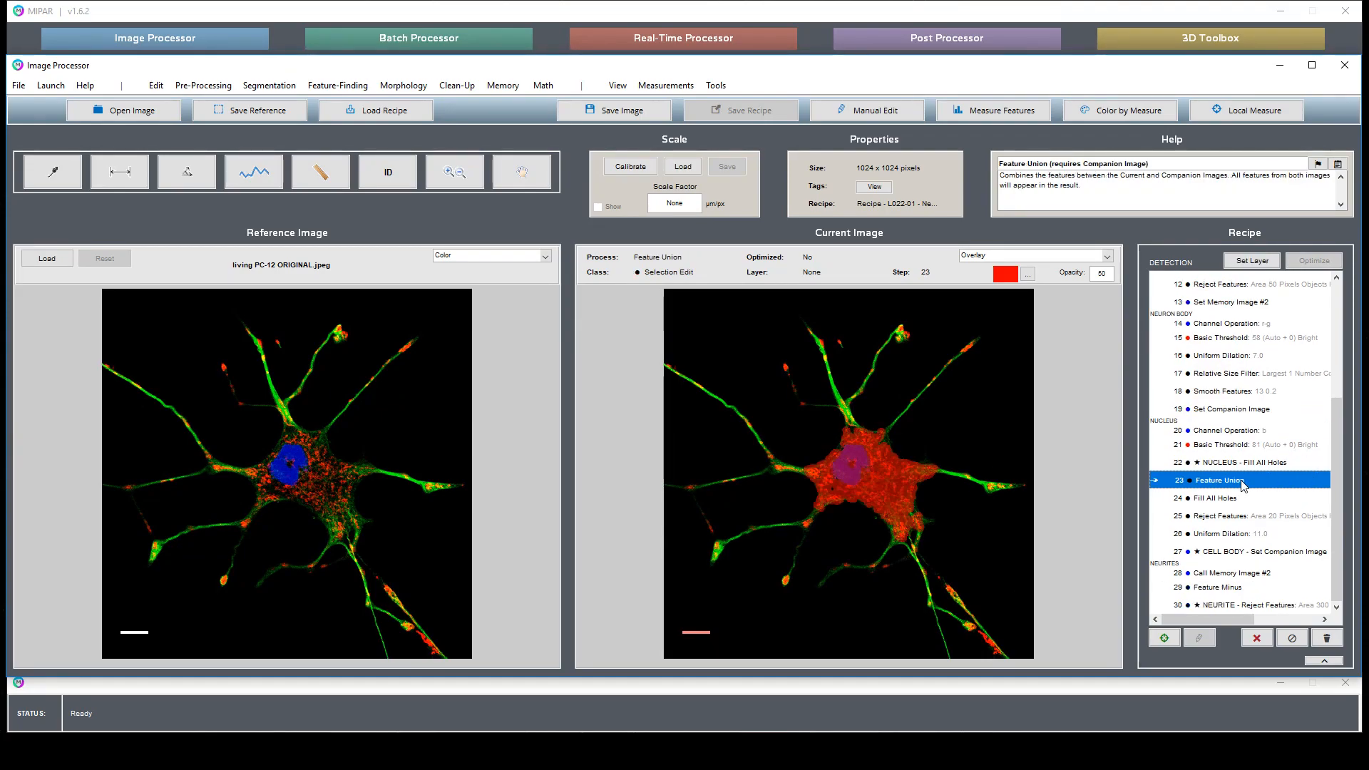
# - Compare the smoothed body and nucleus results with their Feature Union (step 23), and highlight Neuron Body steps 14 to 19
pyautogui.click(1236, 397)
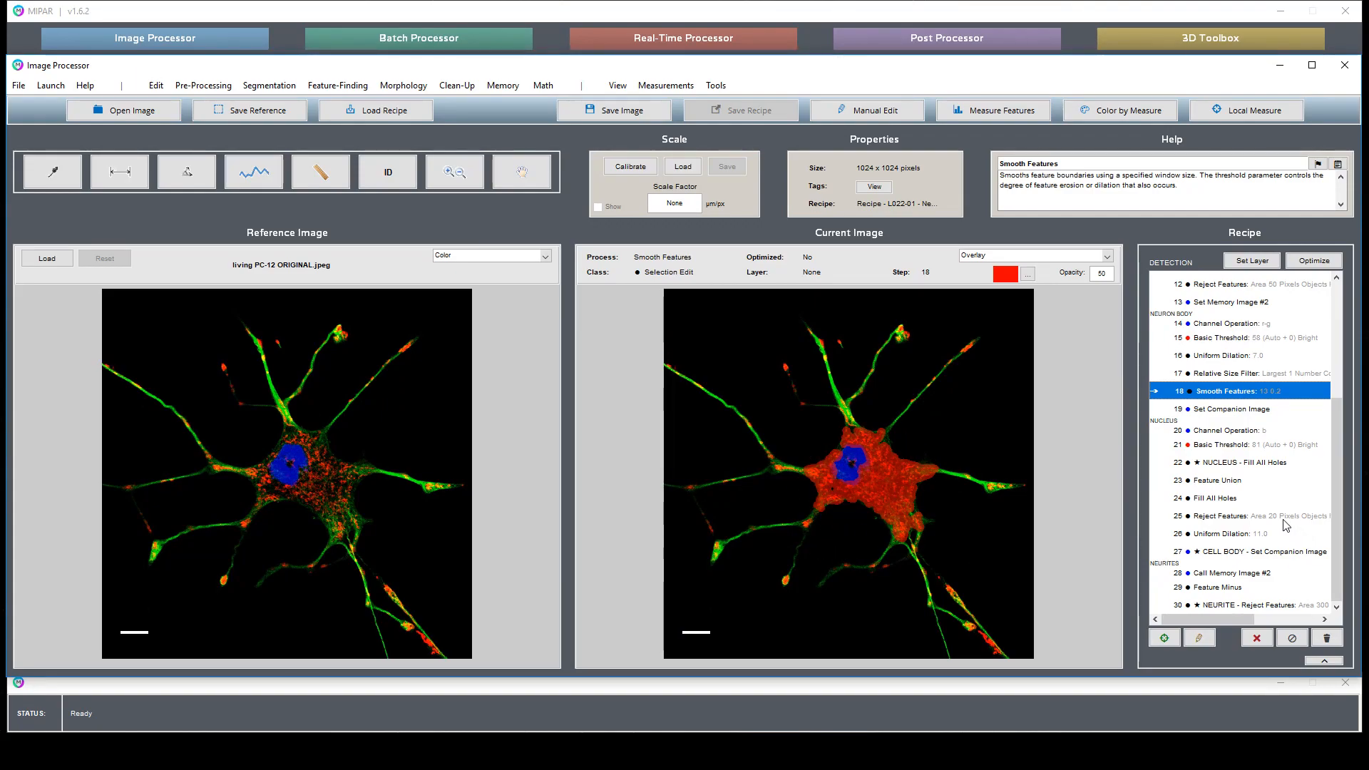
pyautogui.click(1240, 431)
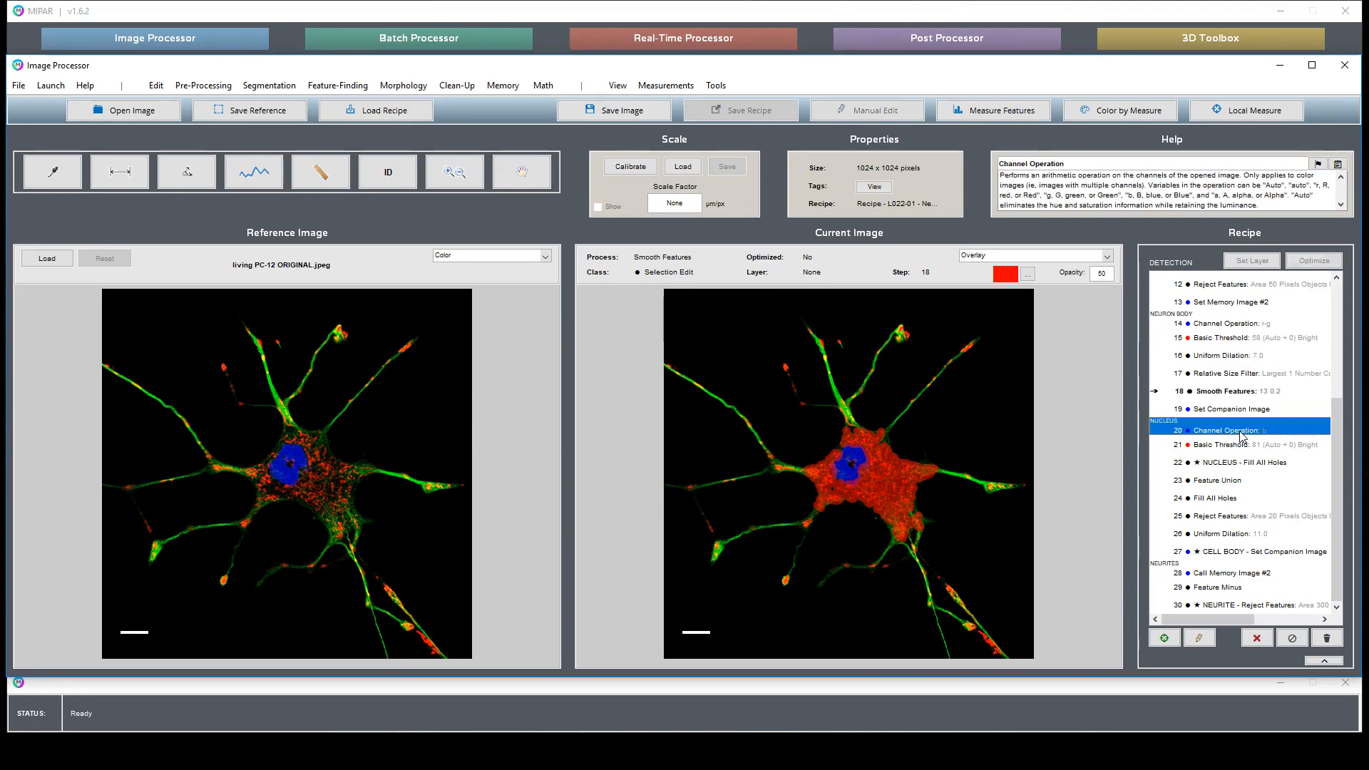
pyautogui.click(1240, 445)
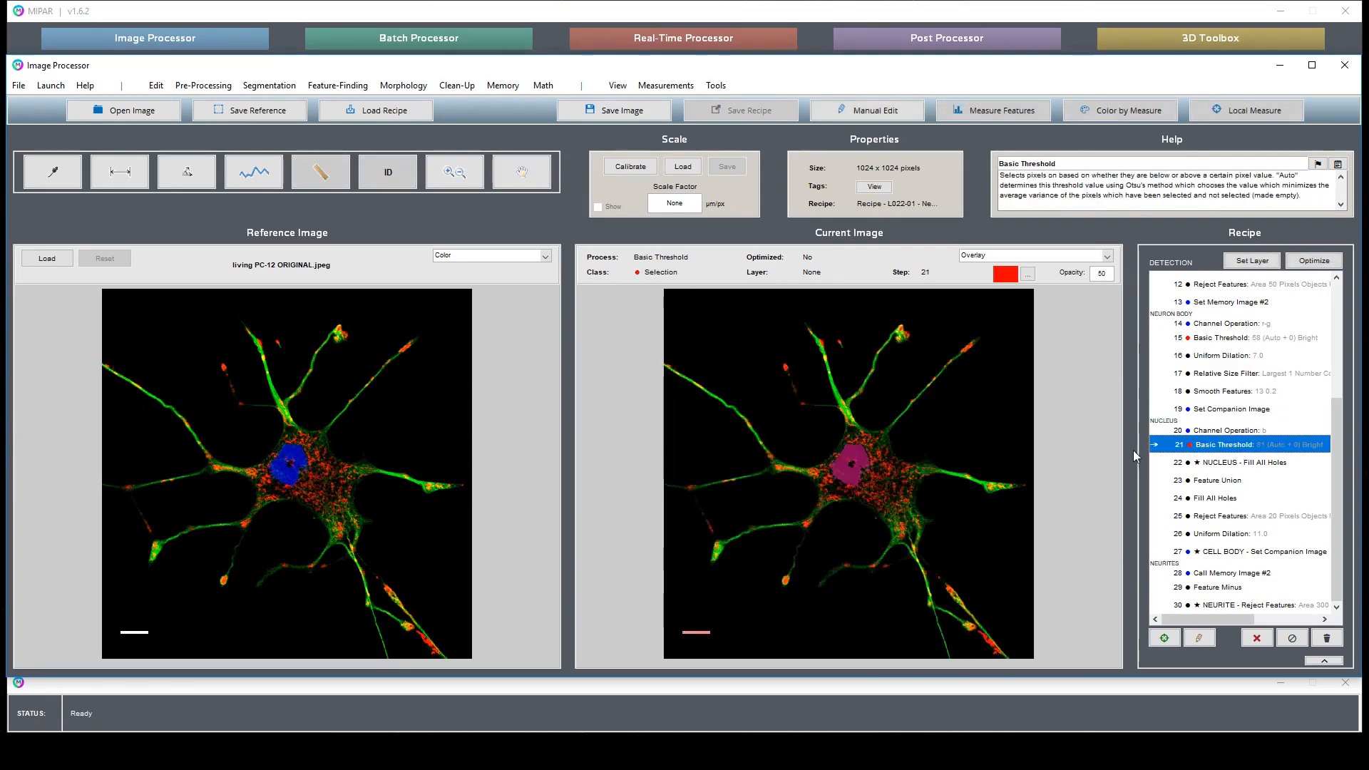
pyautogui.click(1241, 462)
pyautogui.click(1241, 479)
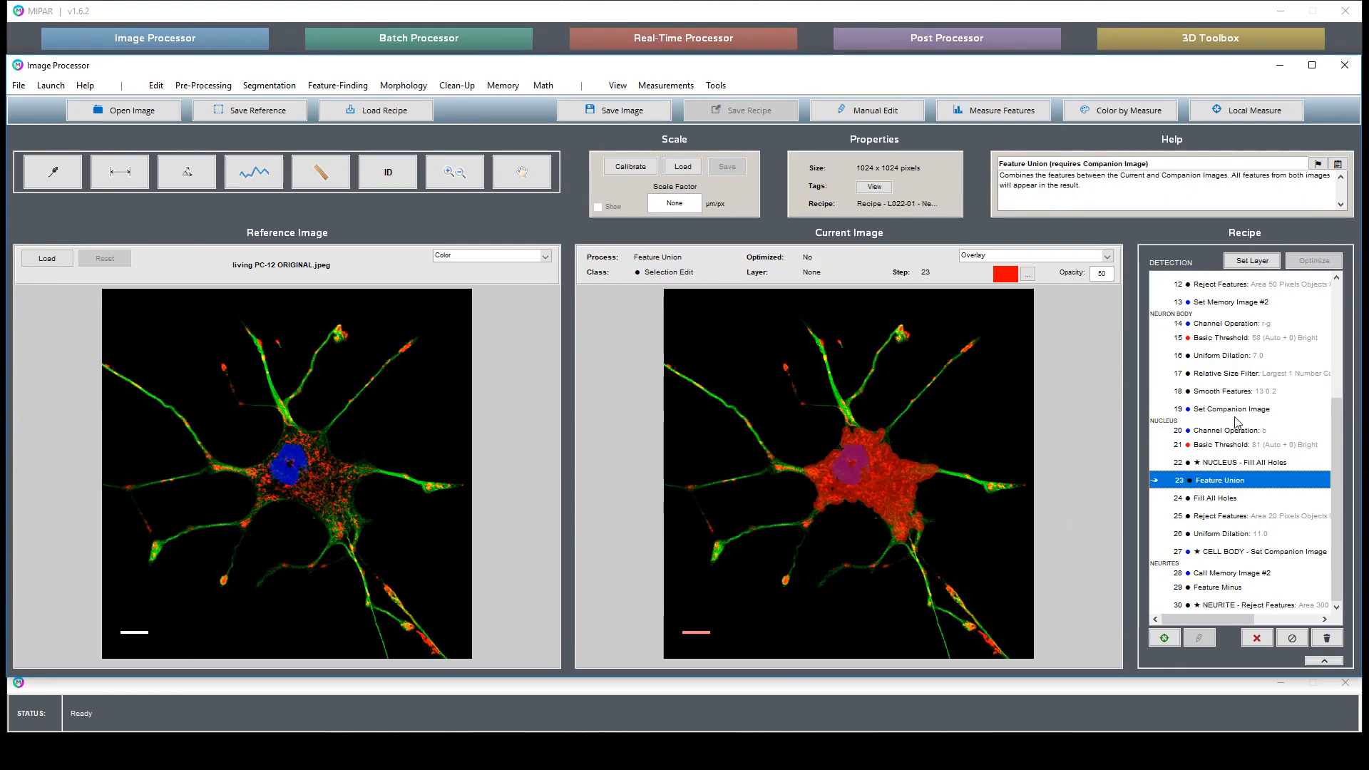
pyautogui.click(1237, 414)
pyautogui.moveTo(1207, 327); pyautogui.dragTo(1225, 412)
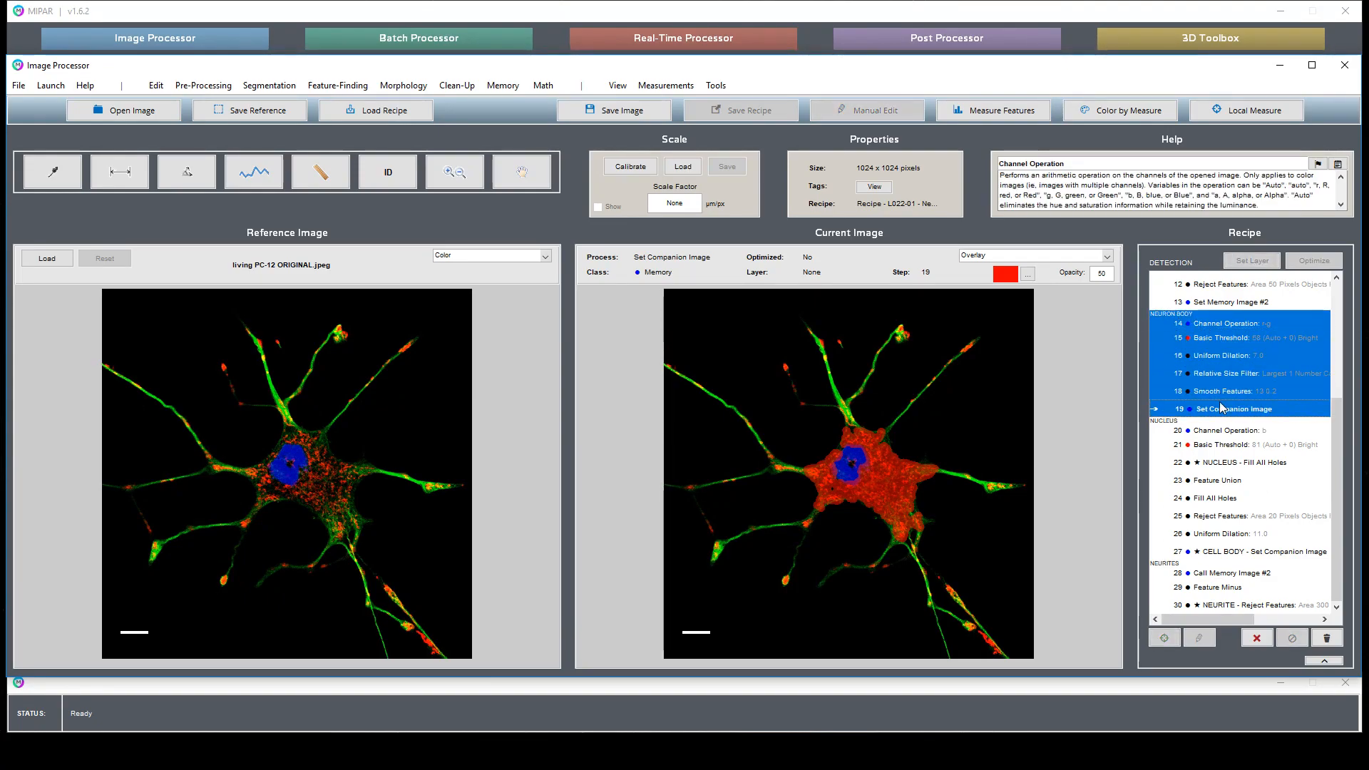
# - Preview the cell body cleanup from Fill All Holes and Reject Features through Uniform Dilation to CELL BODY - Set Companion Image (step 27)
pyautogui.click(1225, 515)
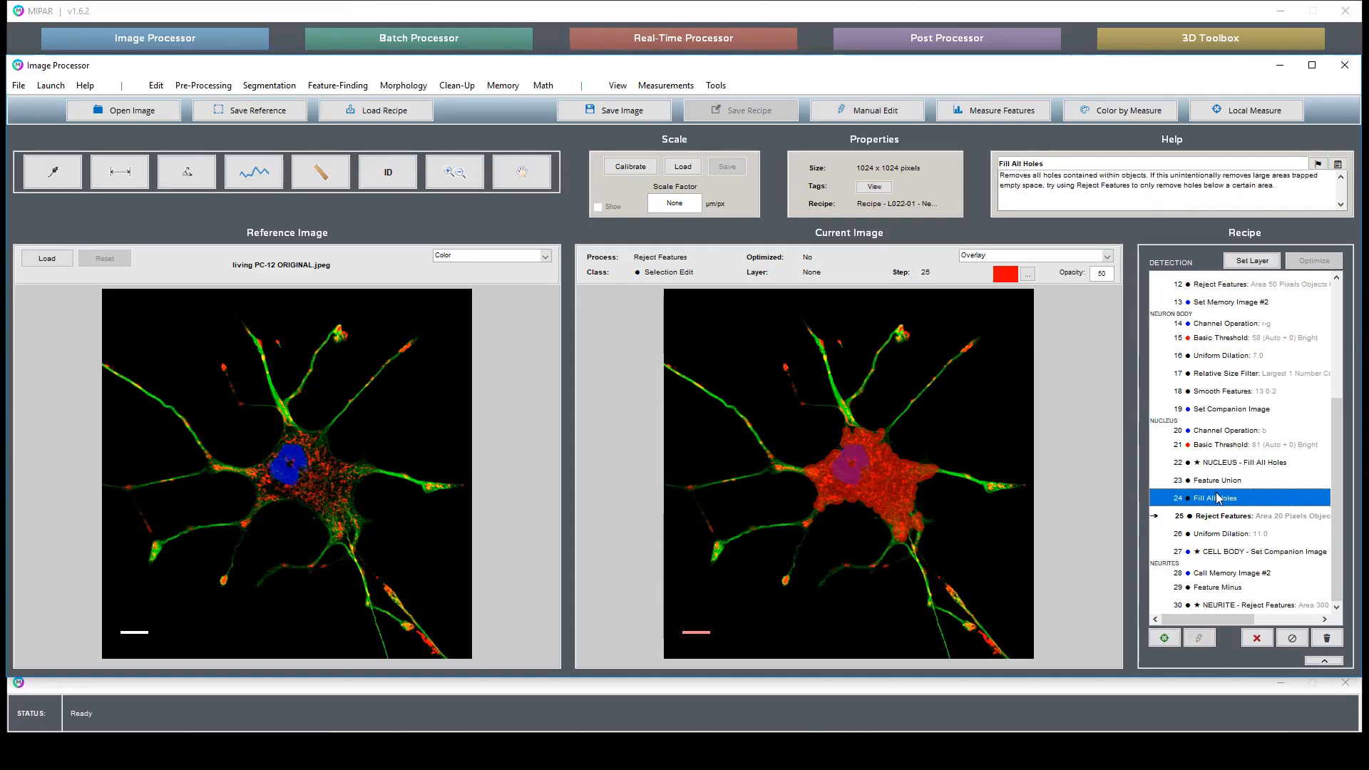
pyautogui.click(1227, 521)
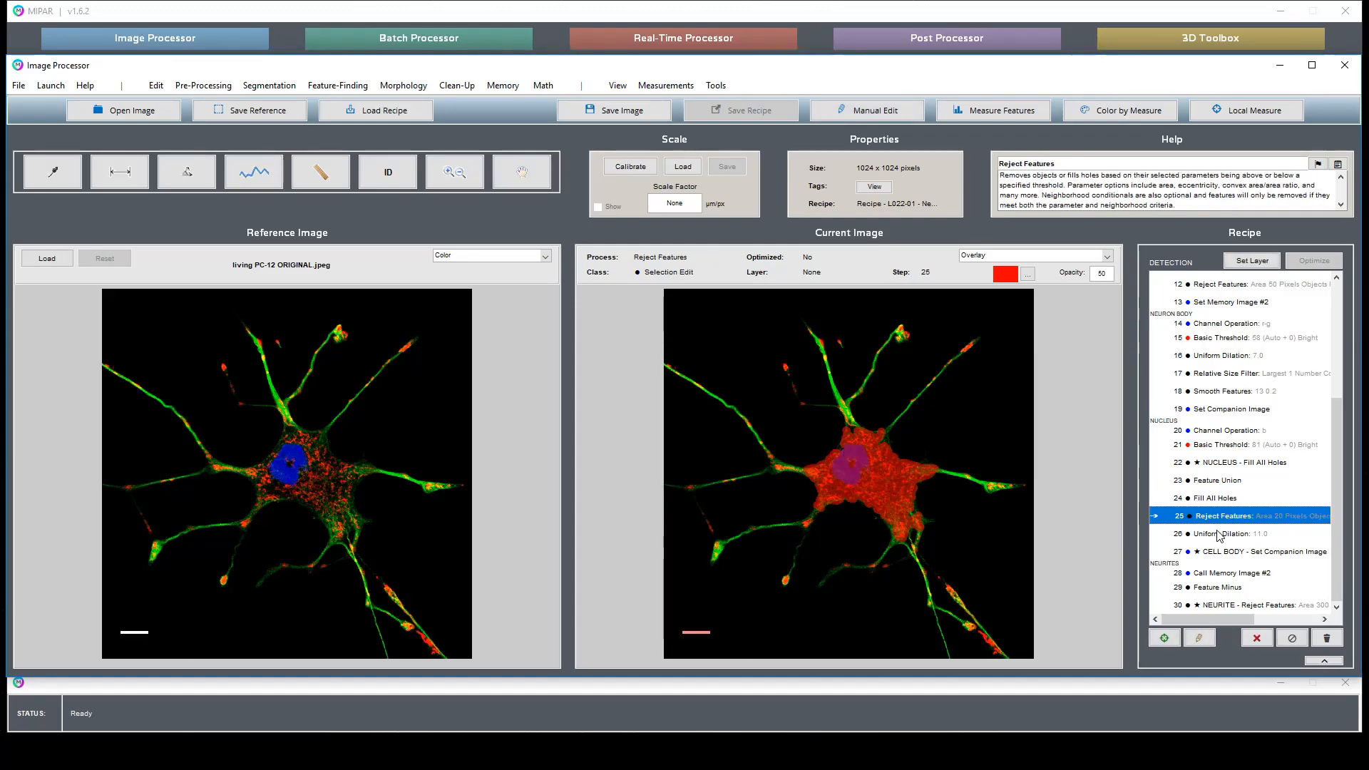
pyautogui.click(1218, 535)
pyautogui.click(1287, 550)
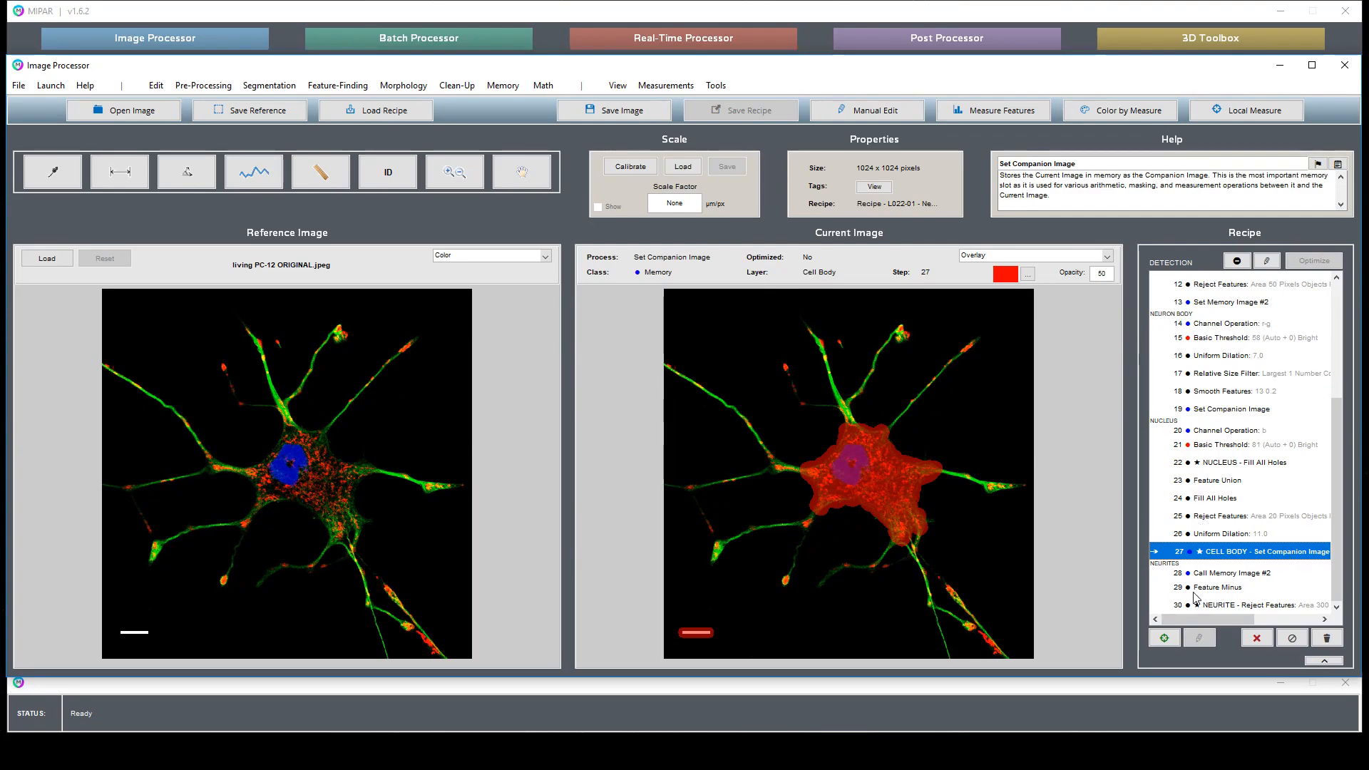
# - Preview the Neurites section from Call Memory Image #2 (step 28) through Feature Minus to NEURITE - Reject Features (step 30)
pyautogui.click(1237, 574)
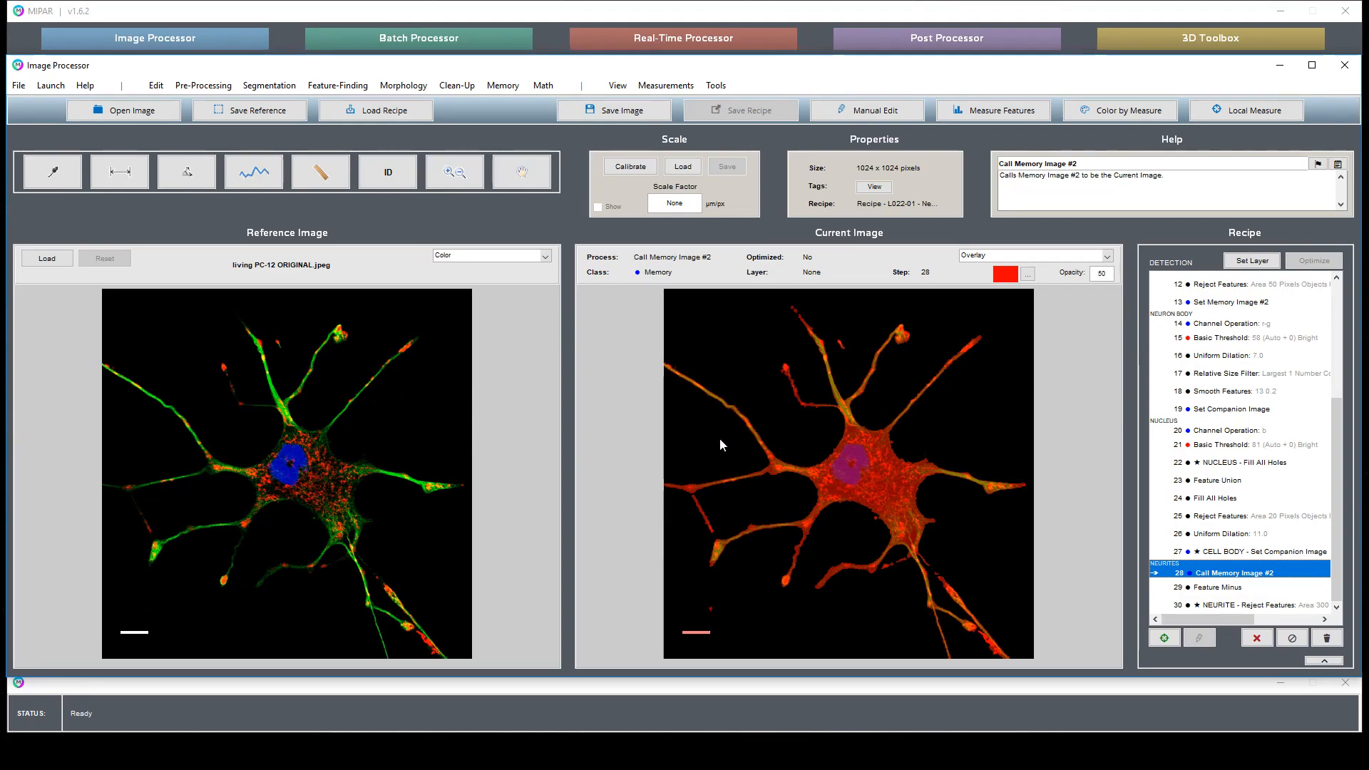
pyautogui.click(1246, 587)
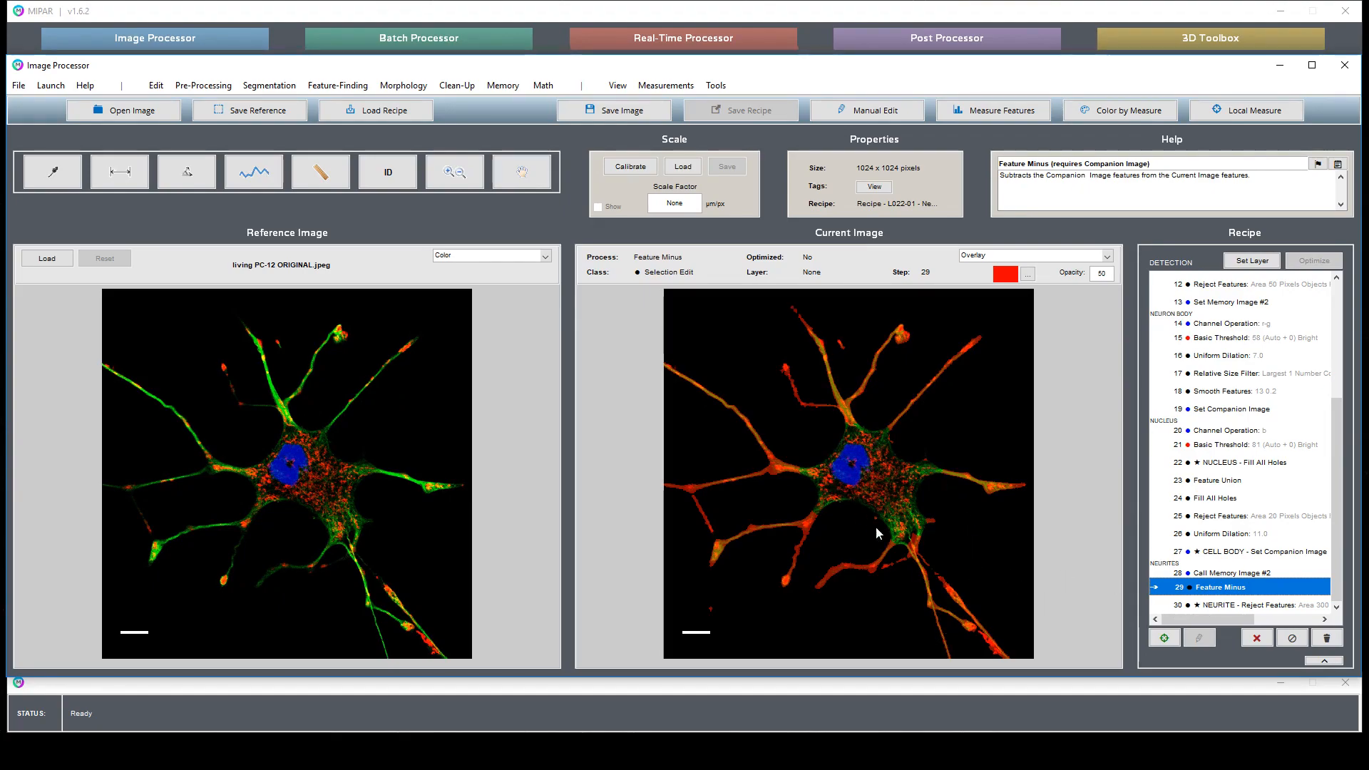
pyautogui.click(1259, 604)
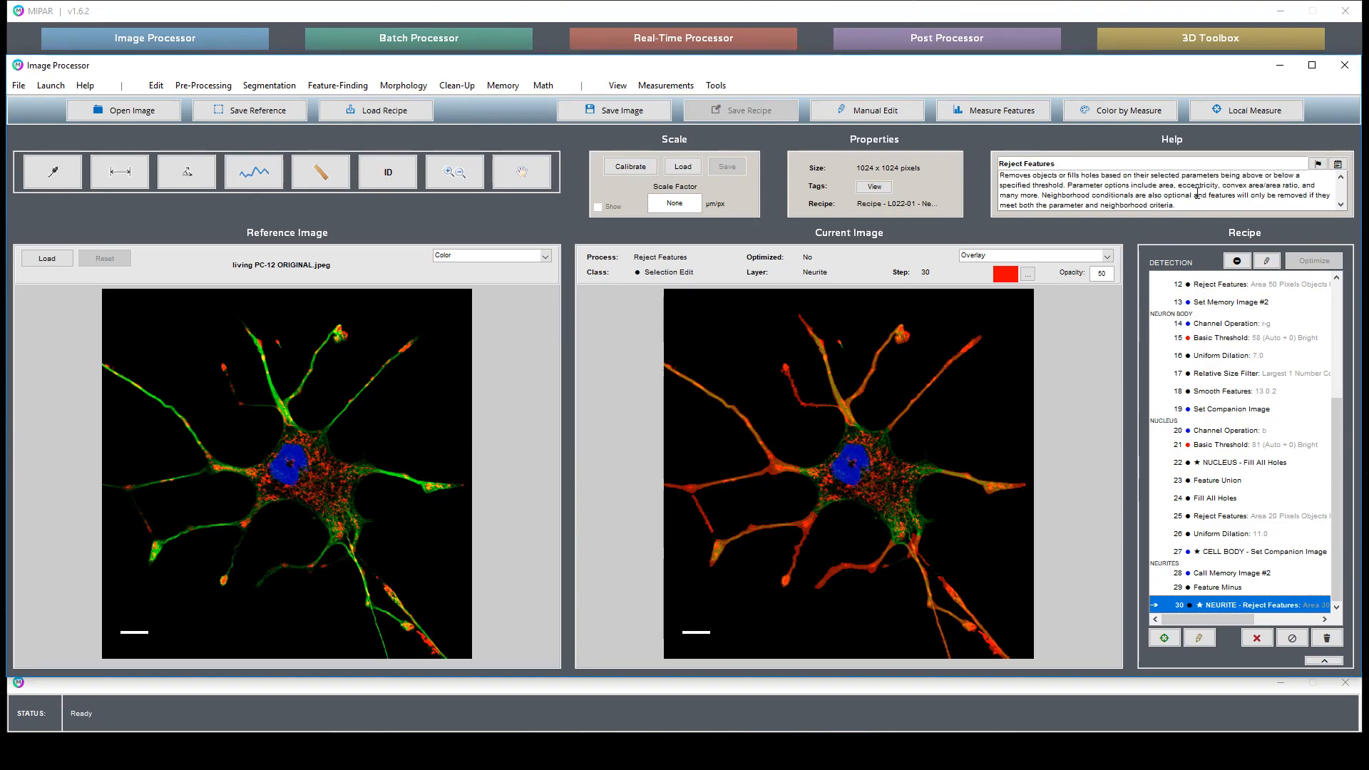
# - Generate local Thickness measurements for the neurites, examine their color map and histogram, and close the Local Measurements window
pyautogui.click(1246, 111)
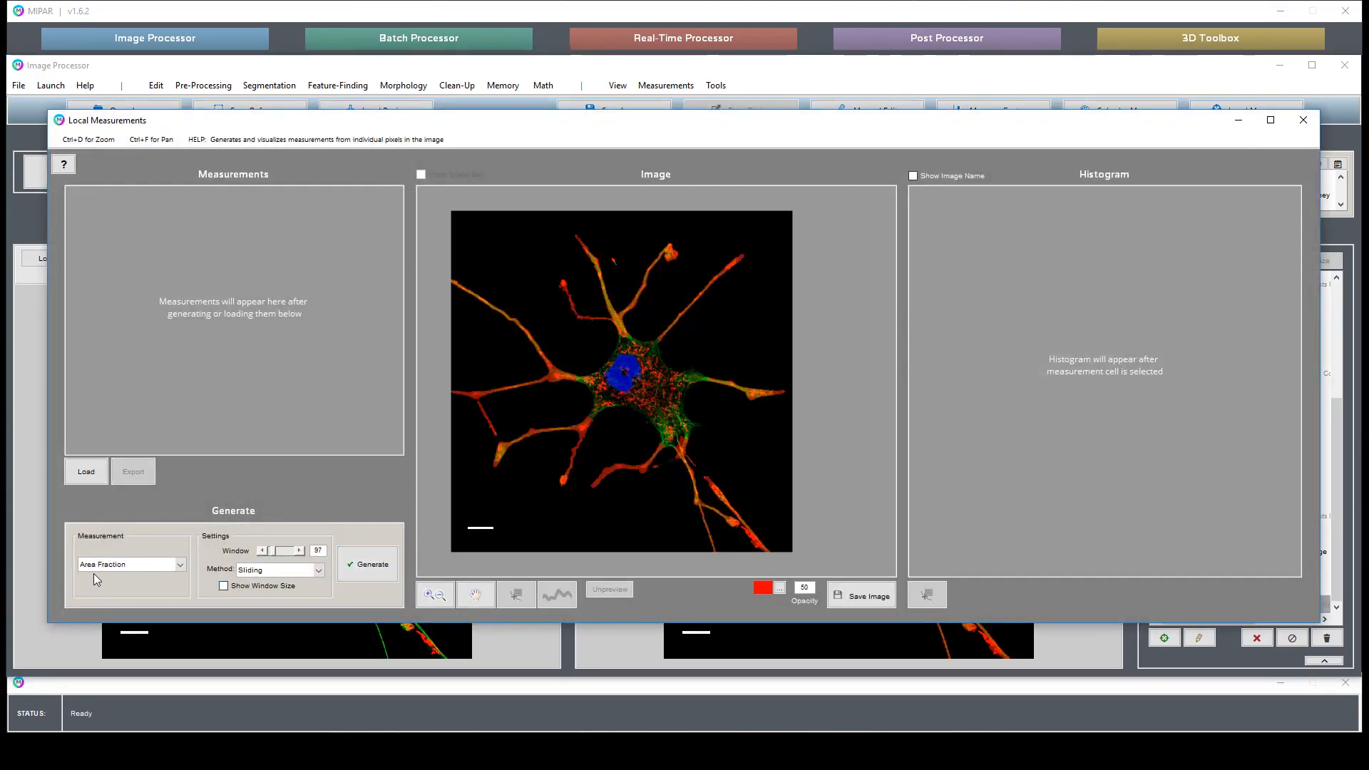
pyautogui.click(95, 565)
pyautogui.click(107, 647)
pyautogui.click(362, 567)
pyautogui.click(161, 206)
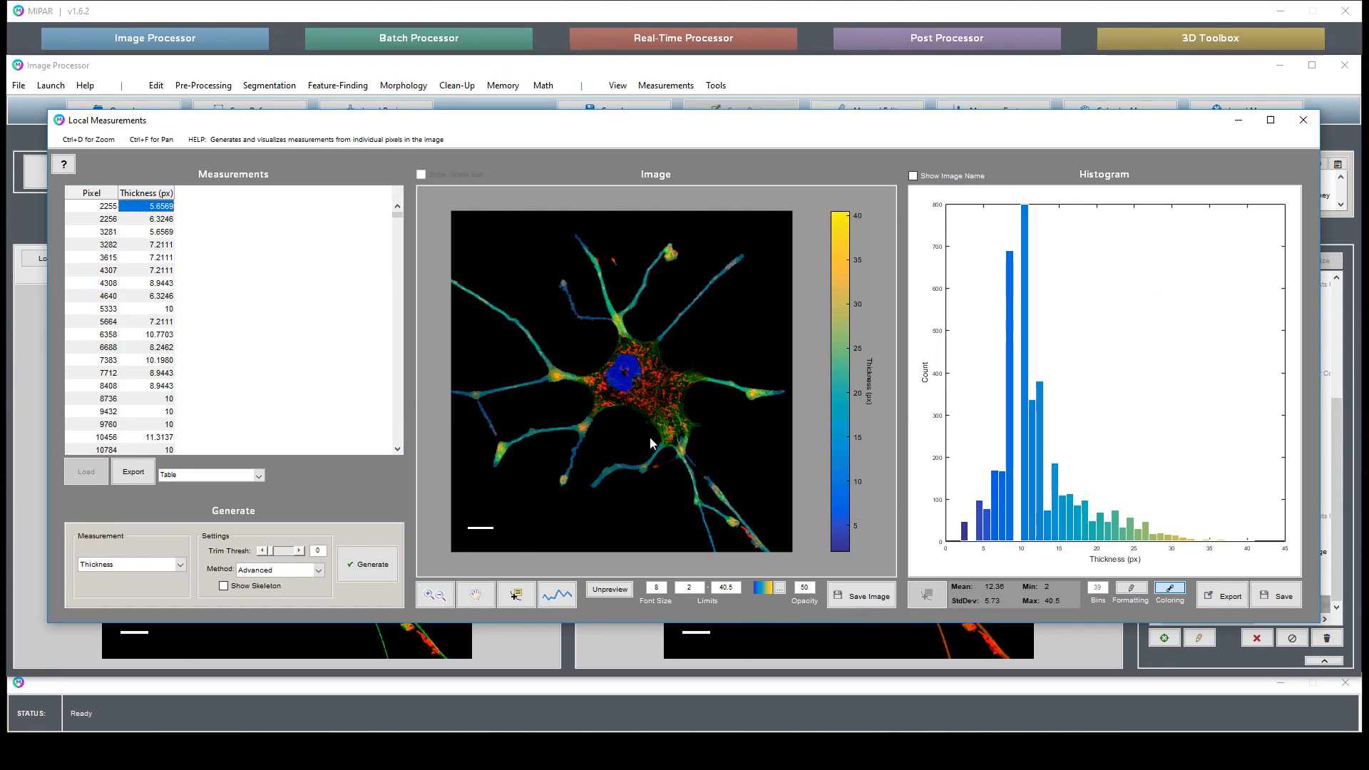
pyautogui.click(1303, 120)
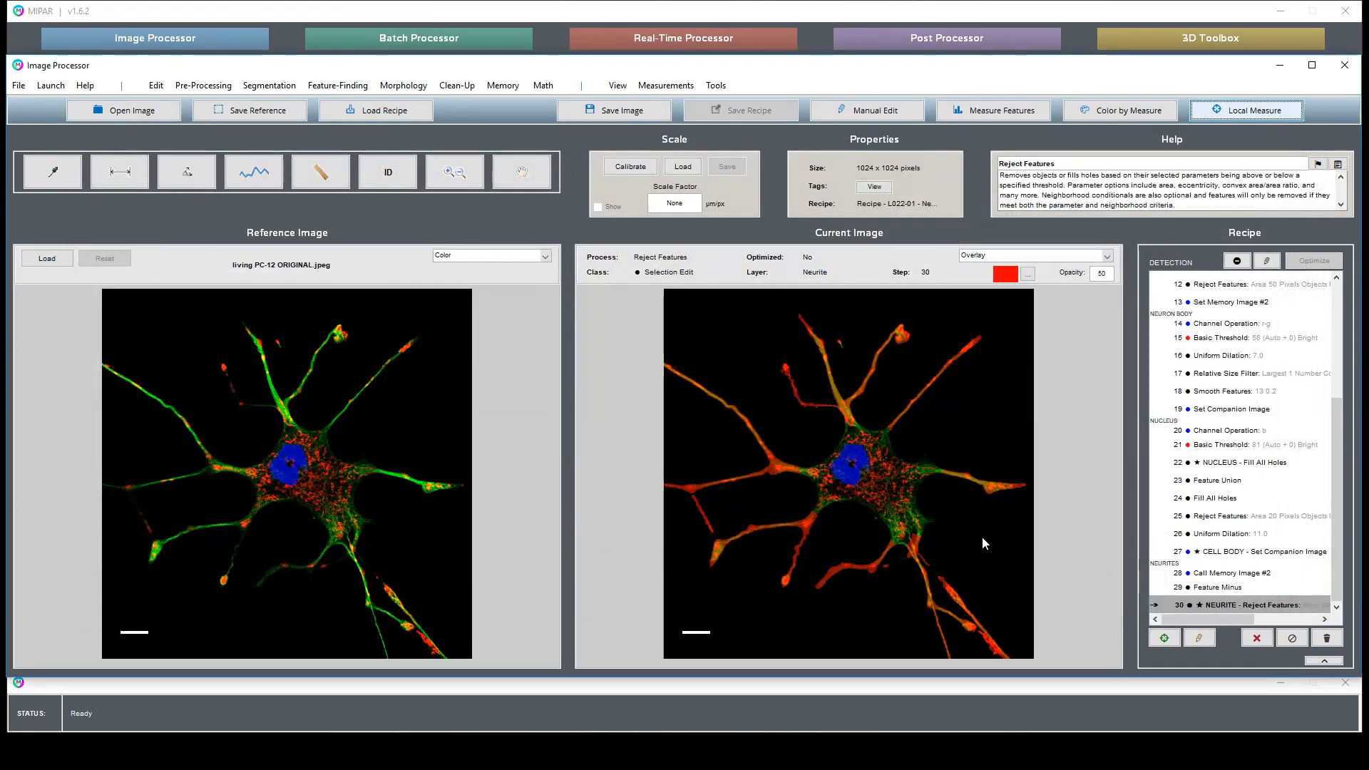